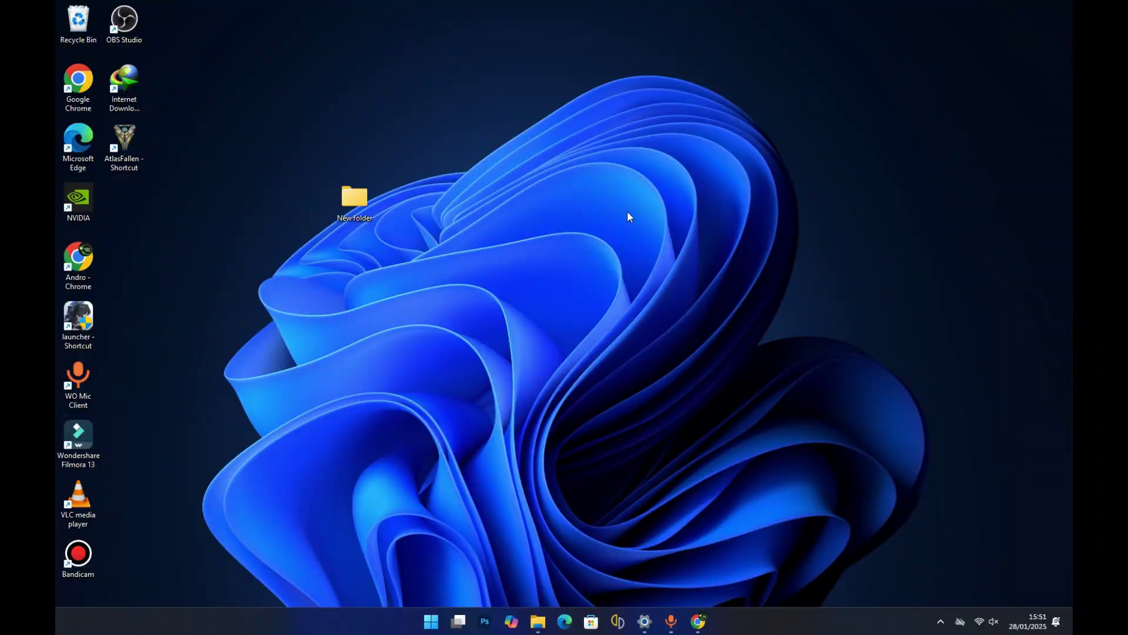
Step: Scroll the Ryujinx 1.2.81 releases page down to Assets and locate ryujinx-1.2.81-win_x64.zip
click(698, 622)
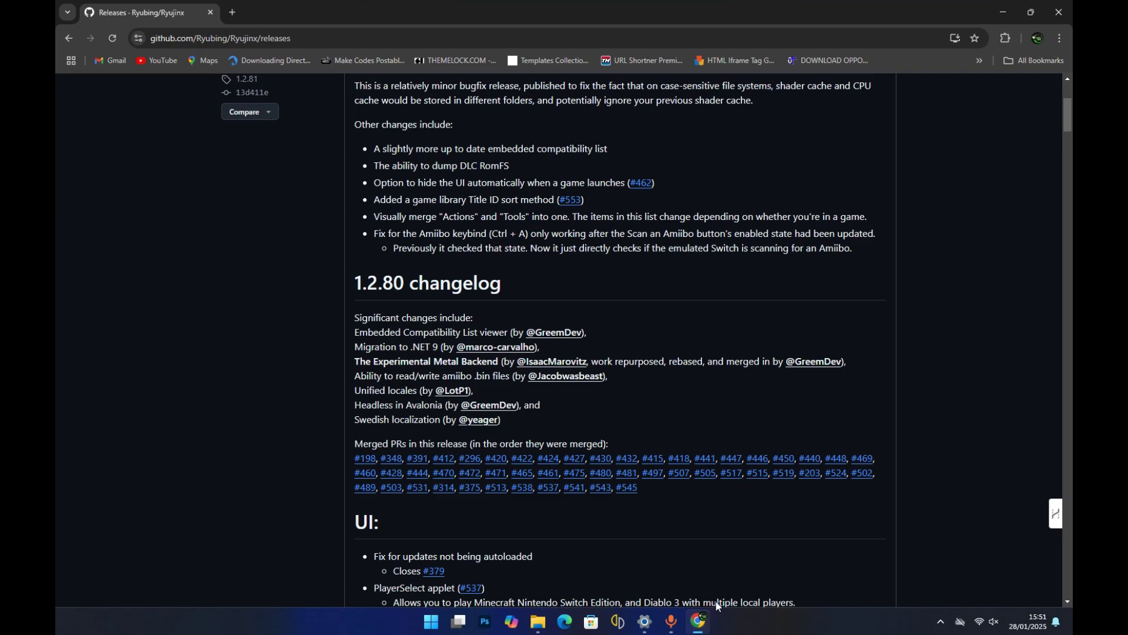
scroll(286, 135, up, 4)
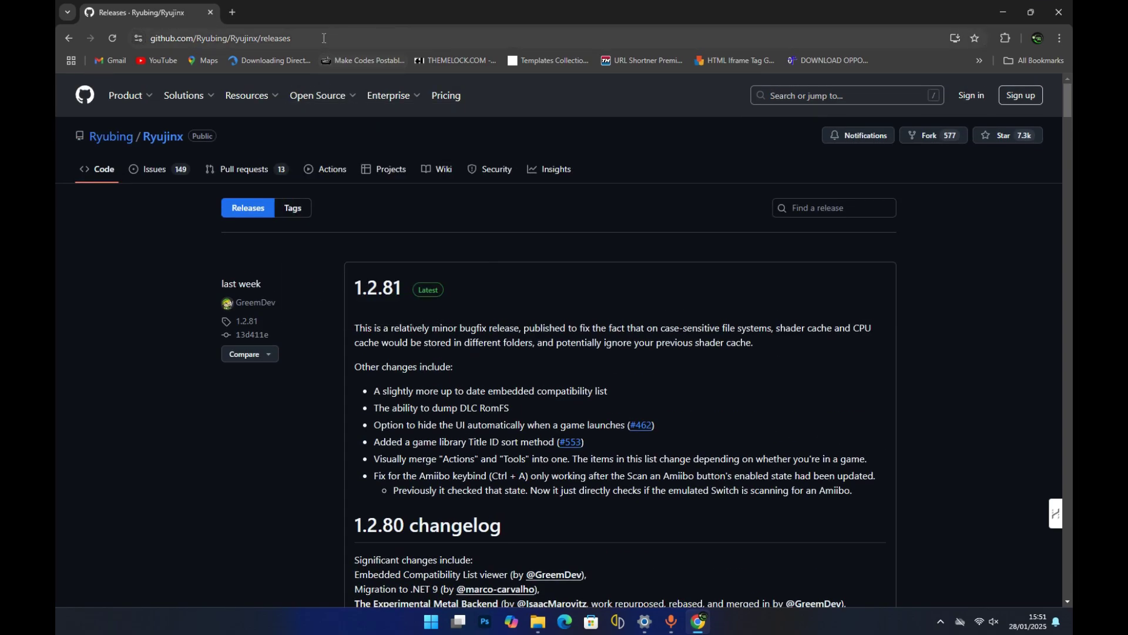
click(279, 38)
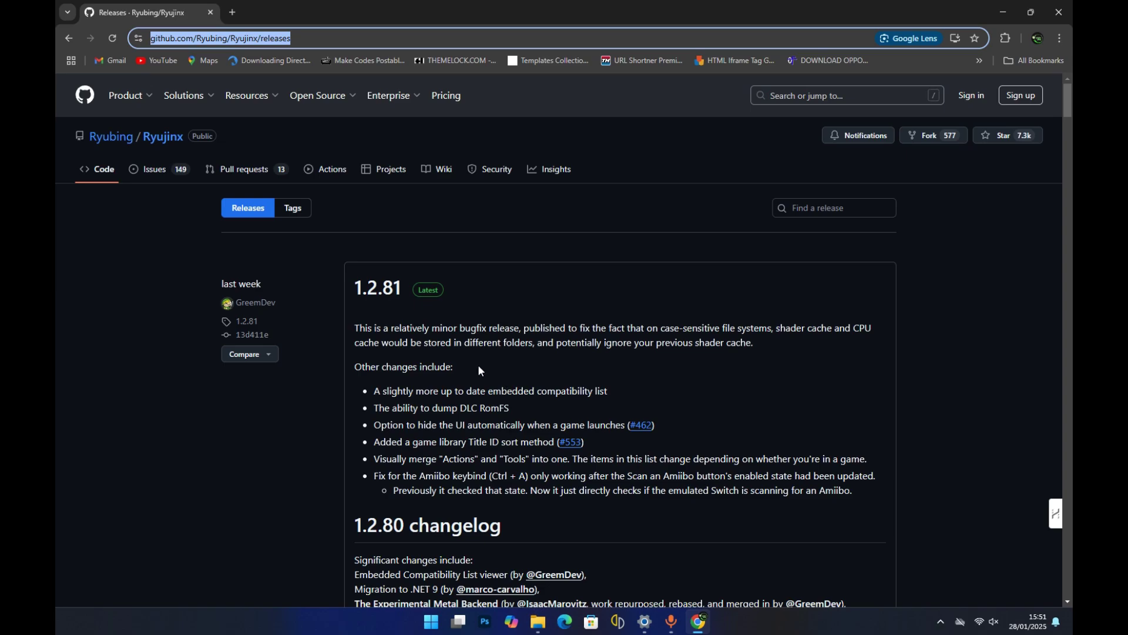
scroll(536, 343, down, 2)
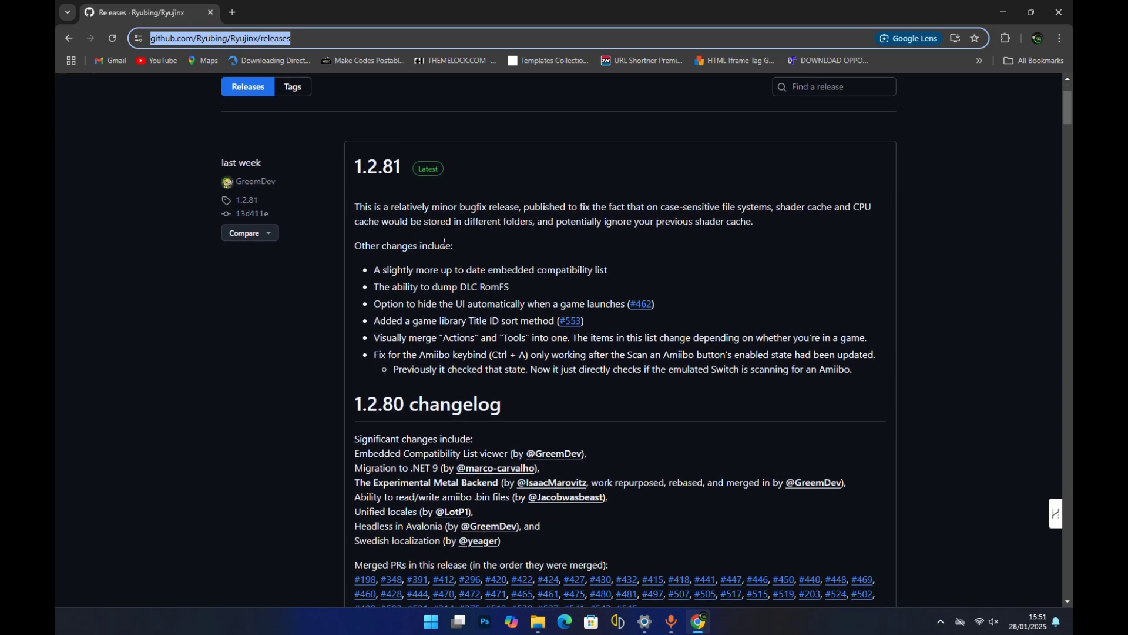
scroll(385, 294, down, 1)
scroll(382, 264, up, 1)
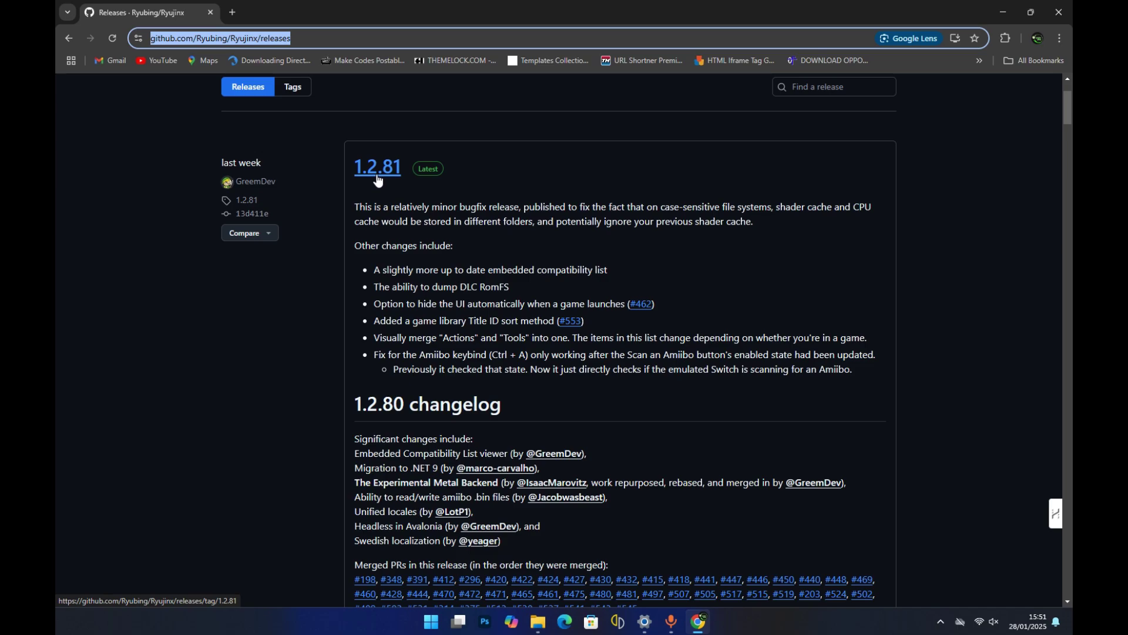
scroll(669, 224, down, 2)
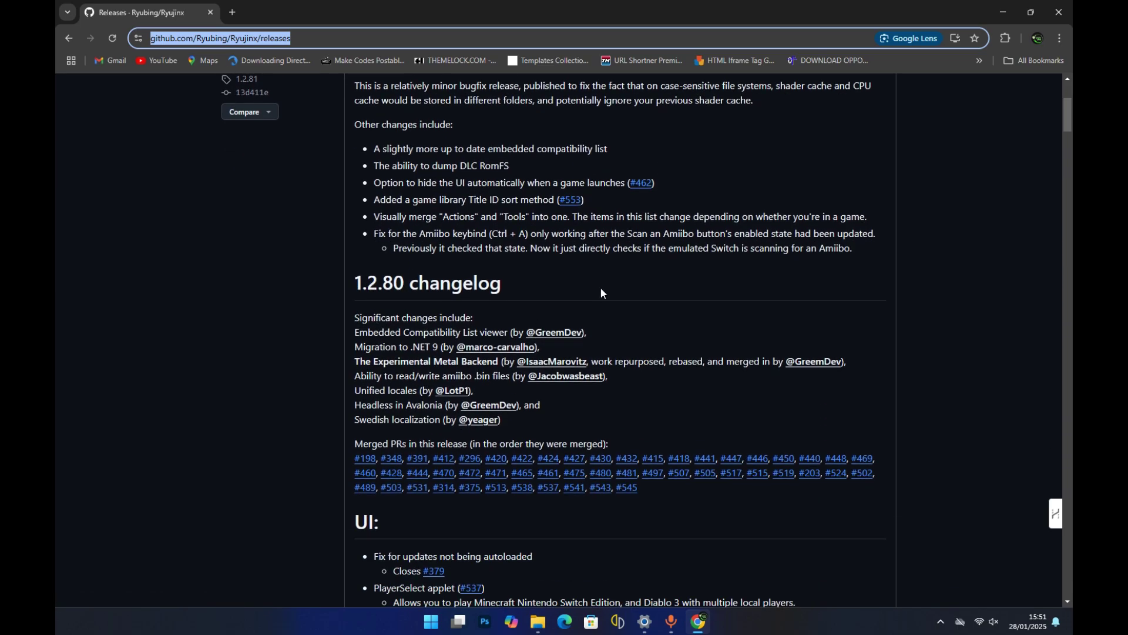
scroll(601, 292, up, 3)
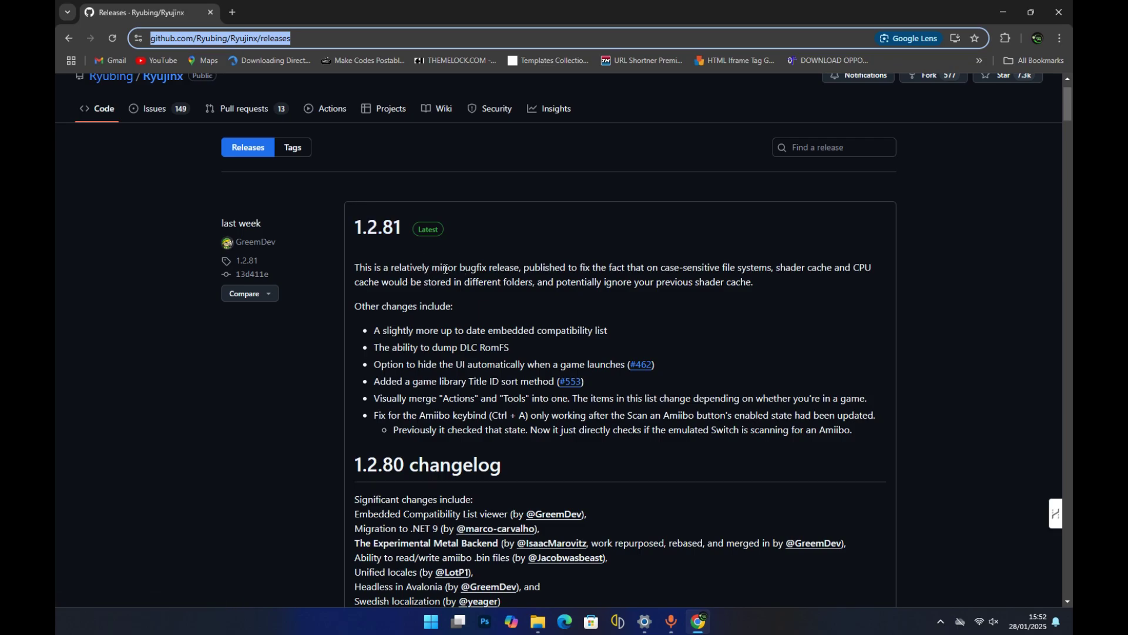
scroll(509, 280, down, 7)
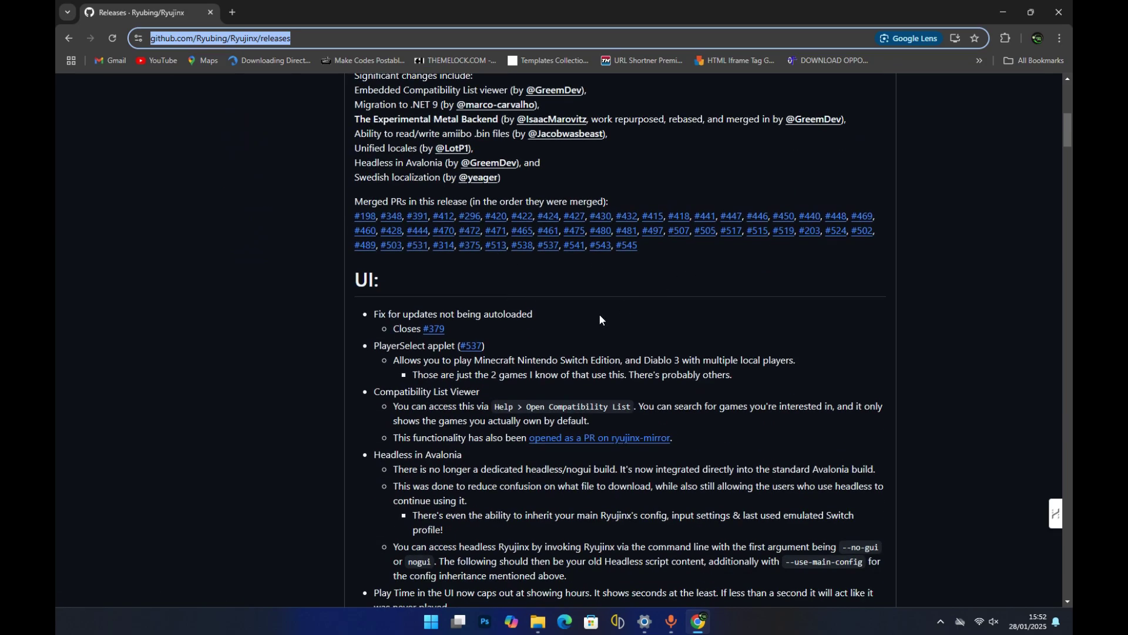
scroll(551, 332, down, 20)
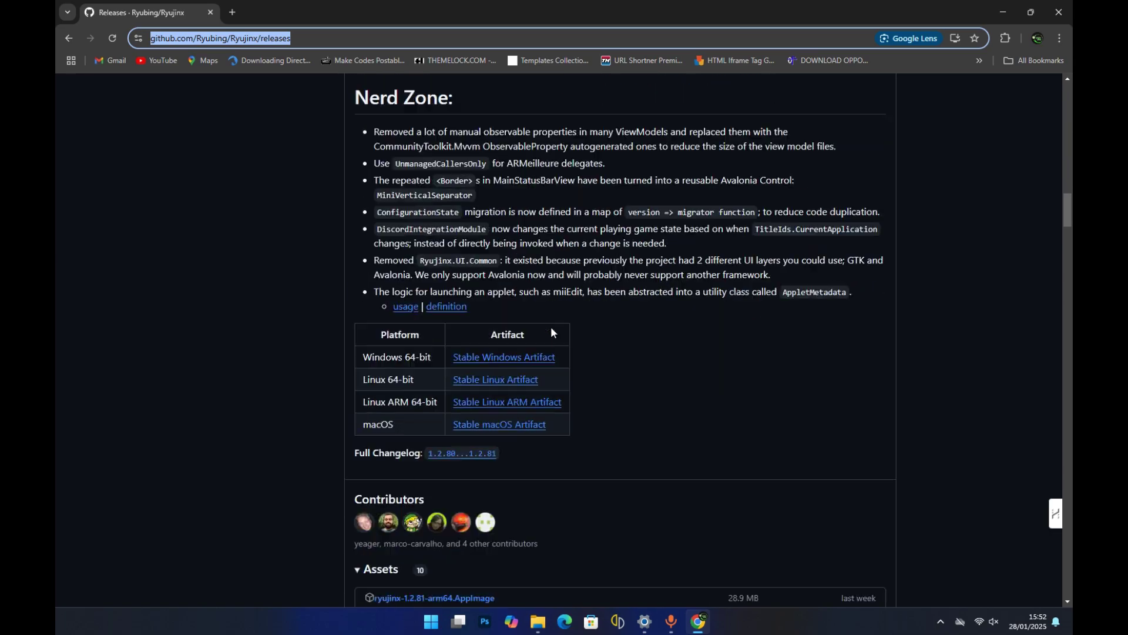
scroll(551, 333, down, 1)
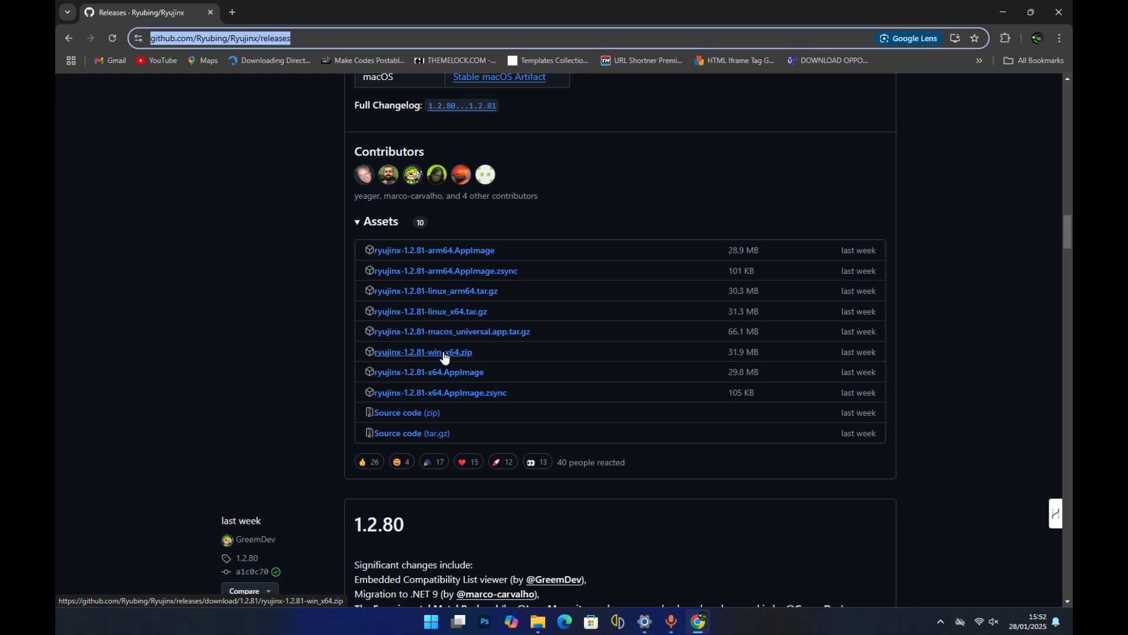
right_click(444, 354)
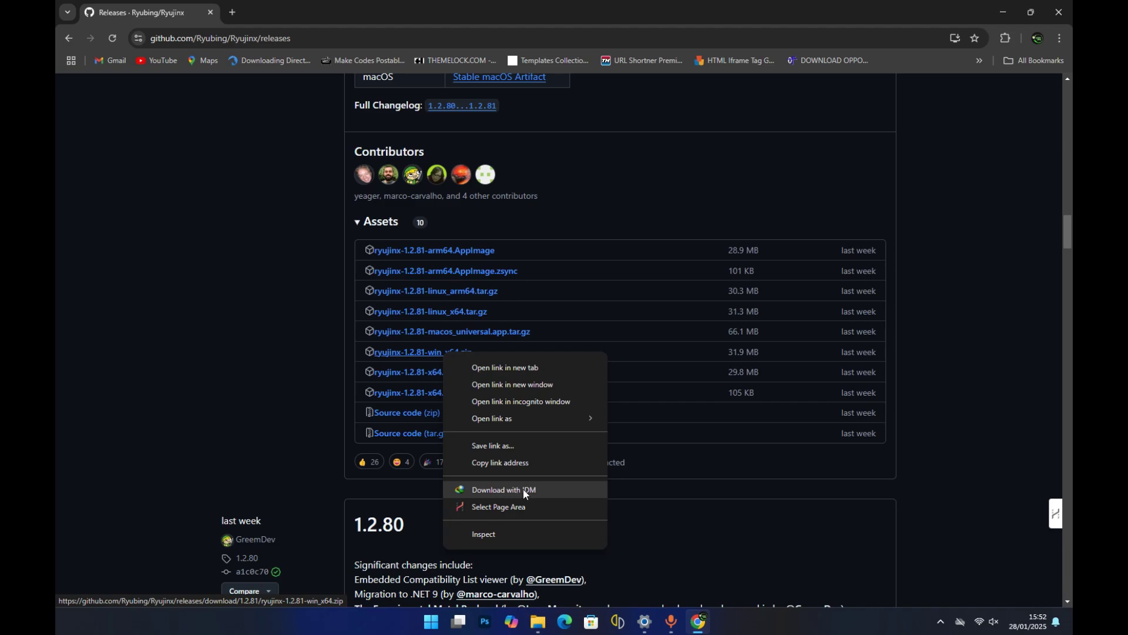
click(361, 393)
Step: In New folder, extract the ryujinx zip with WinRAR into ryujinx-1.2.81-win_x64_2 and open it
click(999, 8)
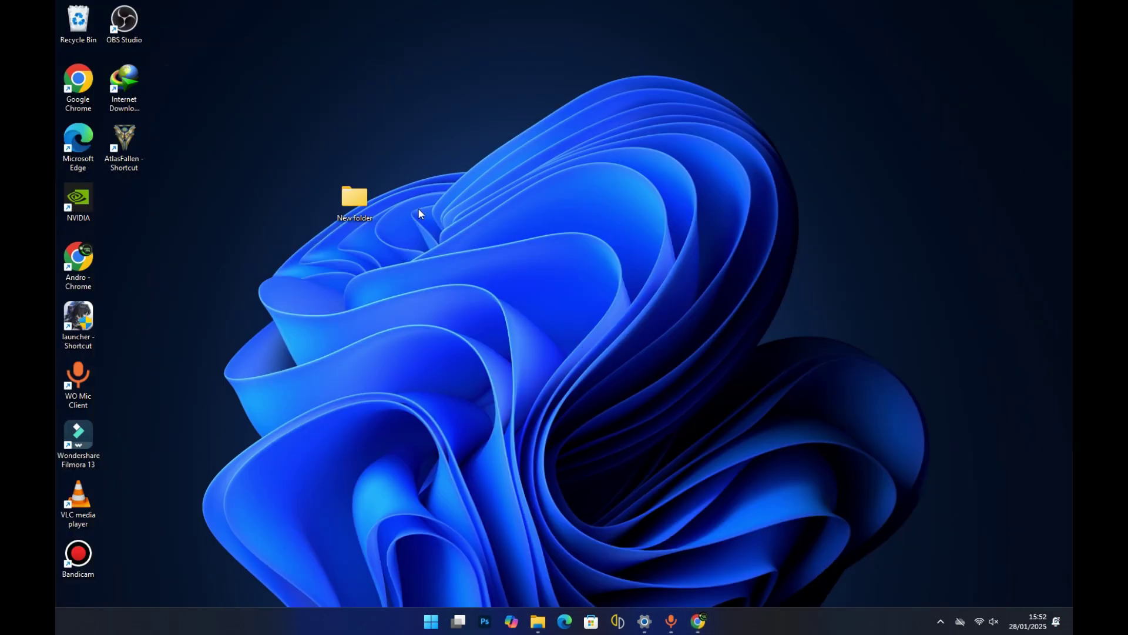
double_click(345, 200)
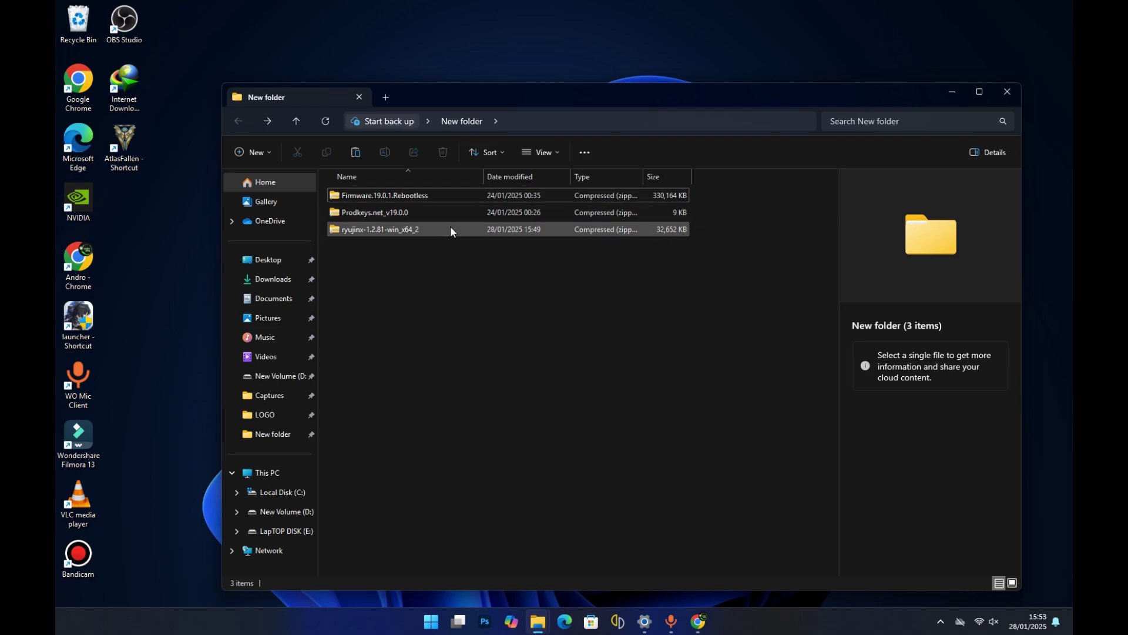
right_click(411, 229)
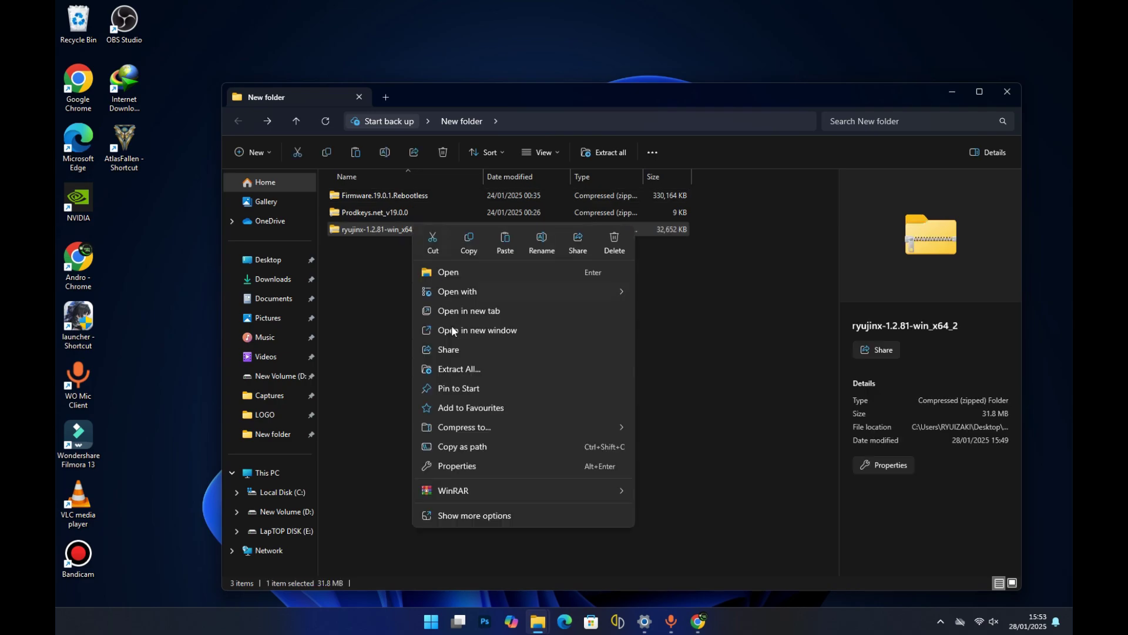
mouse_move(609, 486)
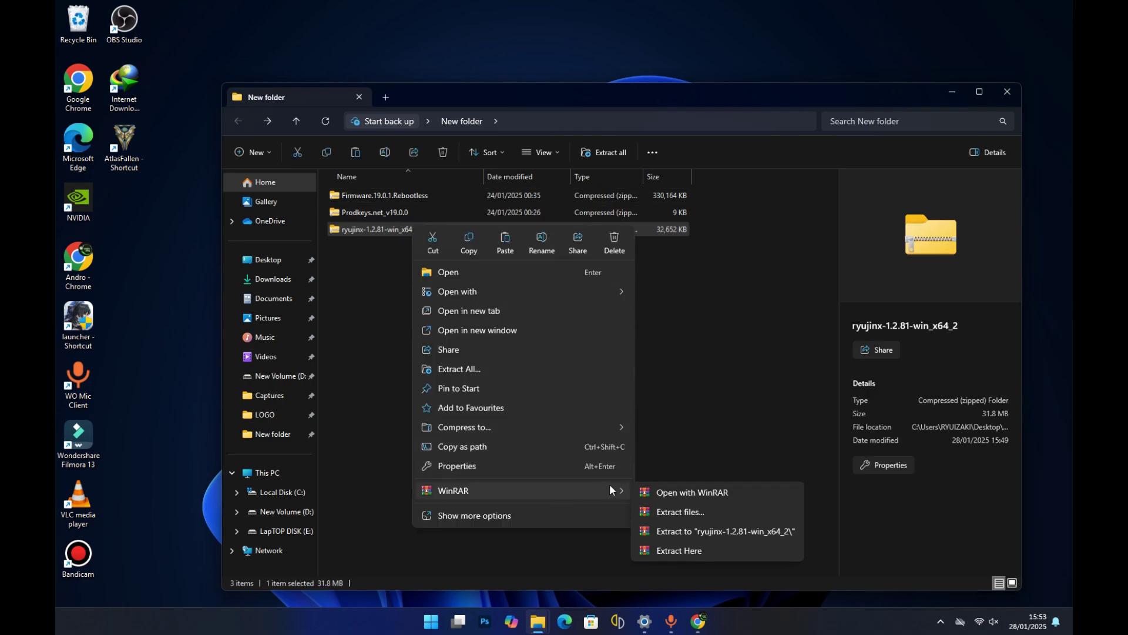
click(703, 532)
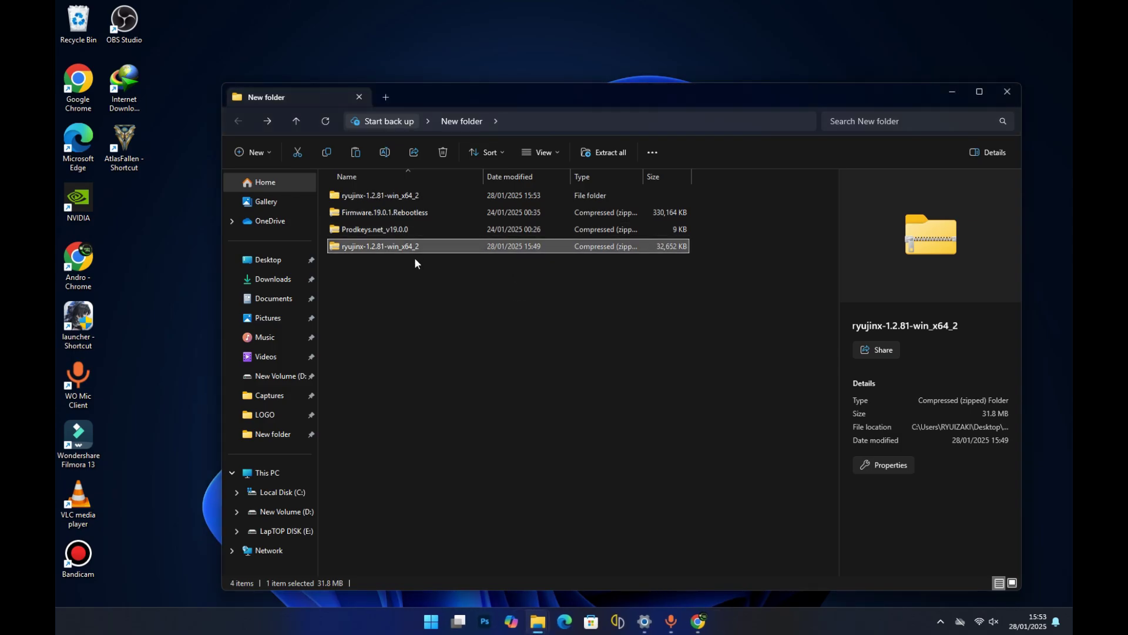
double_click(436, 196)
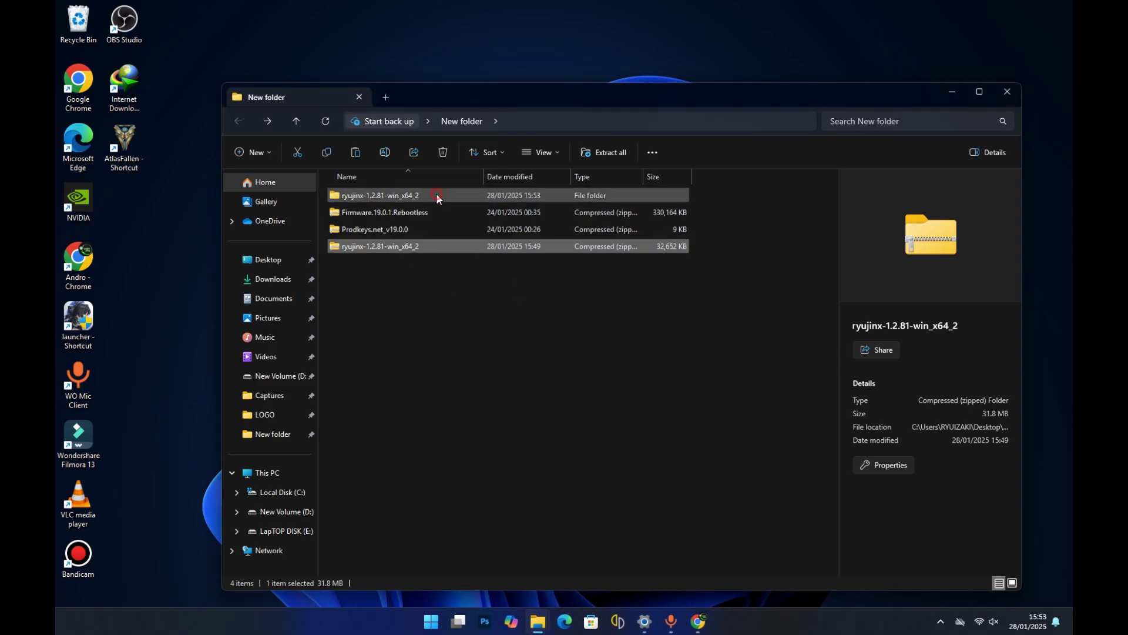
Step: Navigate into ryujinx-1.2.81-win_x64_2\publish and select the Ryujinx application
double_click(437, 195)
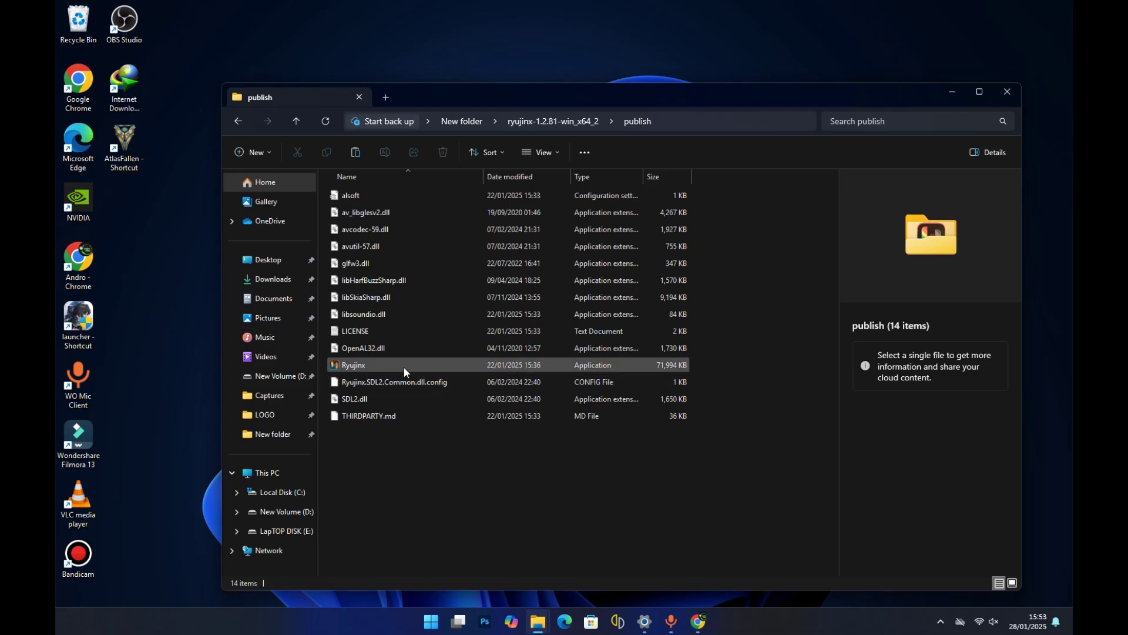
click(236, 122)
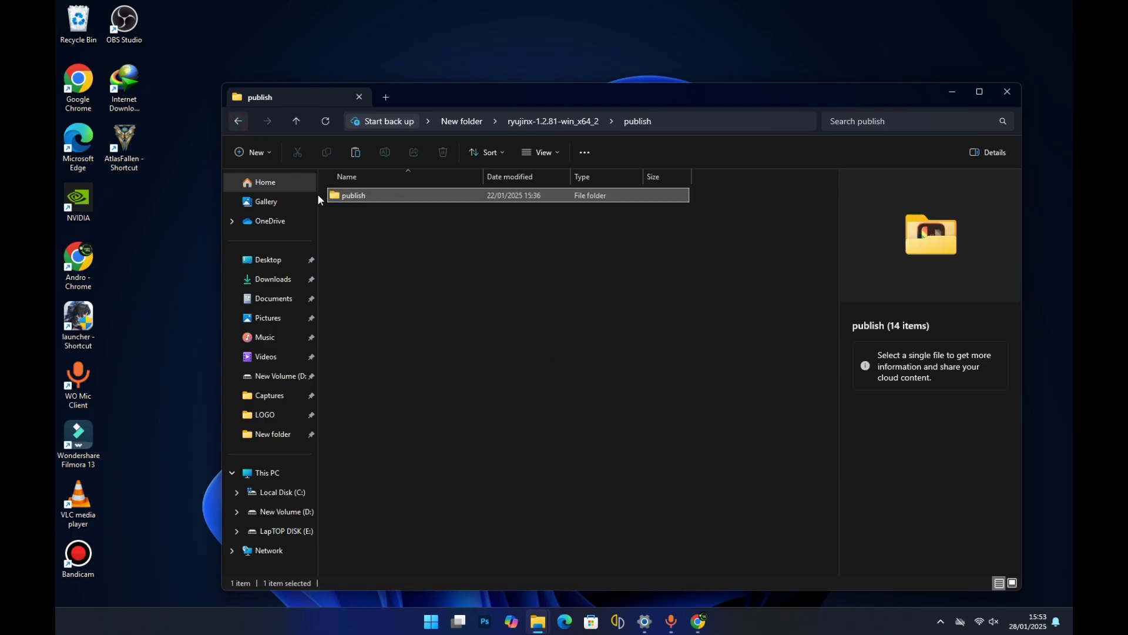
click(237, 122)
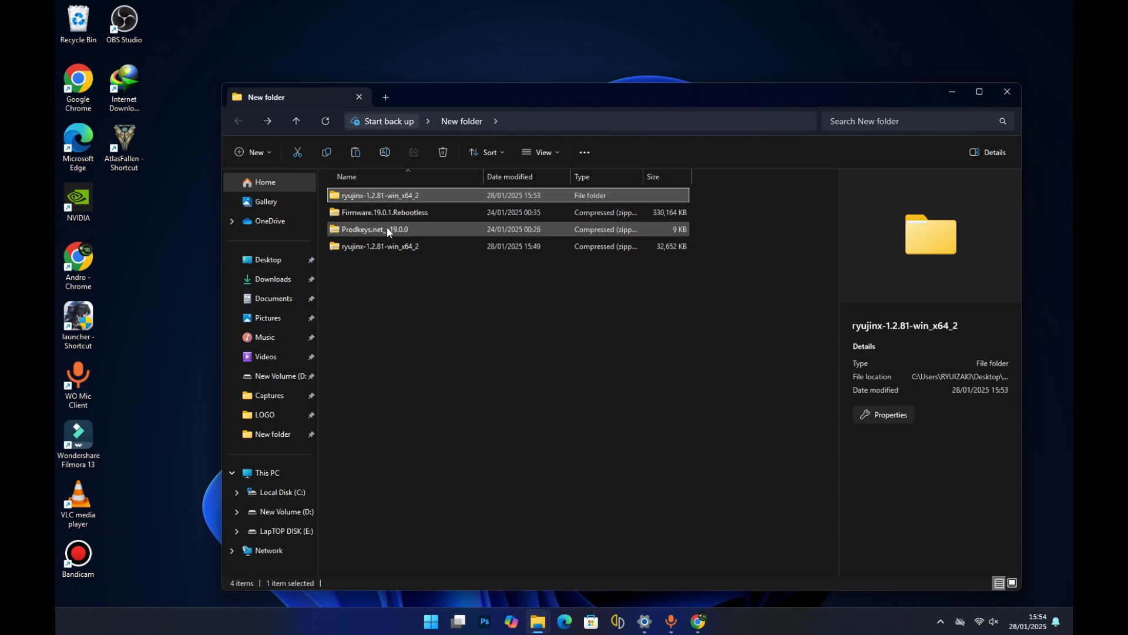
double_click(461, 195)
double_click(453, 194)
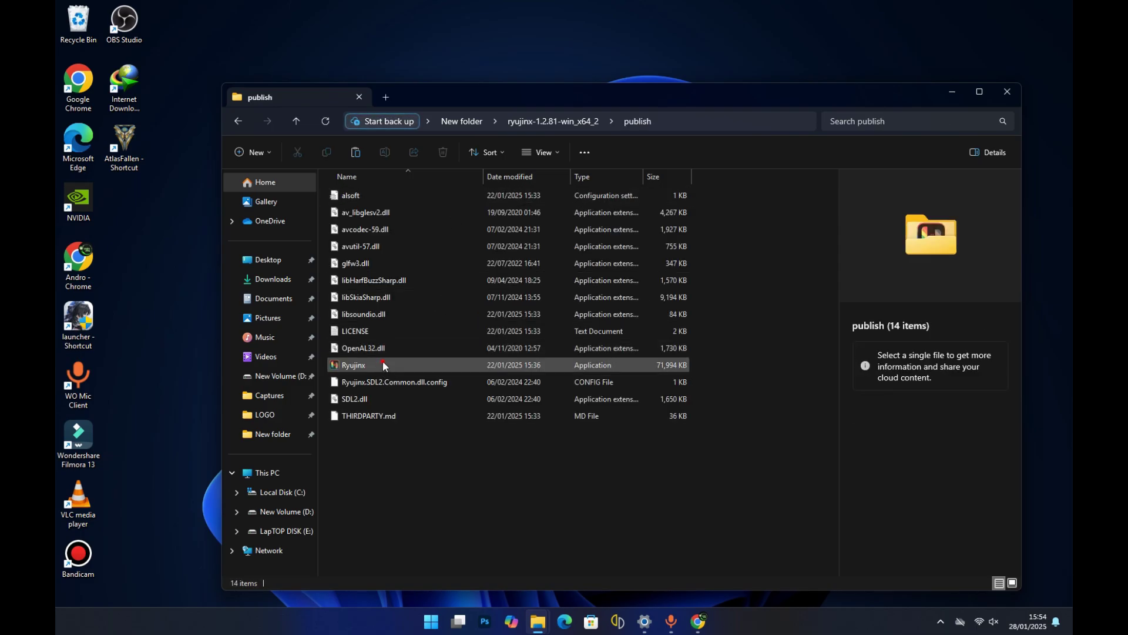
click(382, 361)
right_click(383, 362)
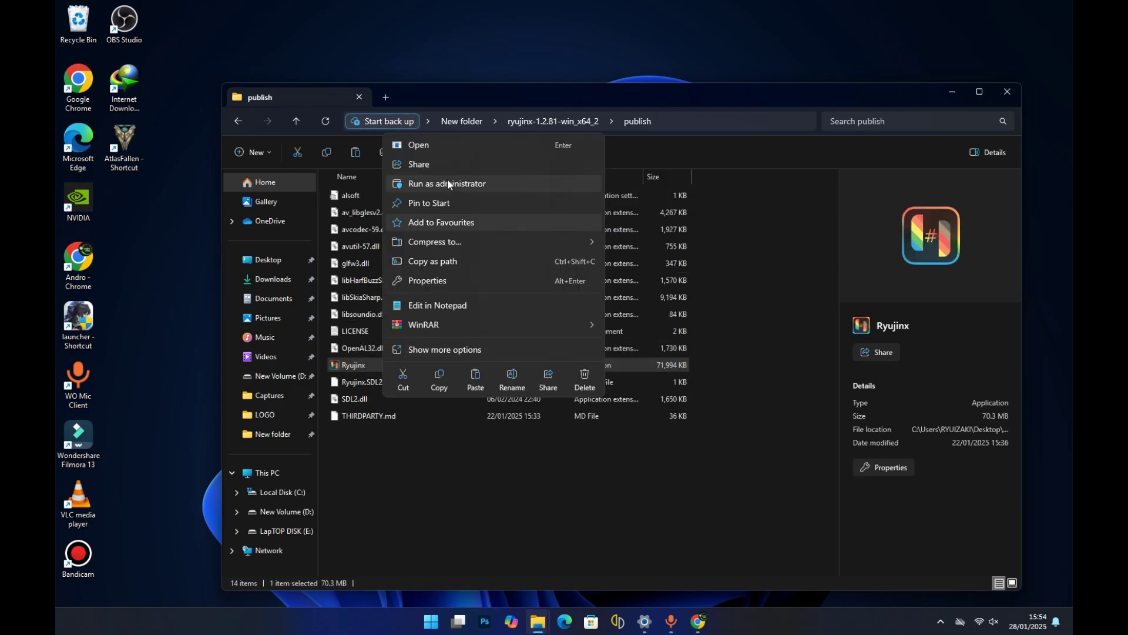
Step: Launch Ryujinx.exe from the publish folder and minimize File Explorer
double_click(375, 364)
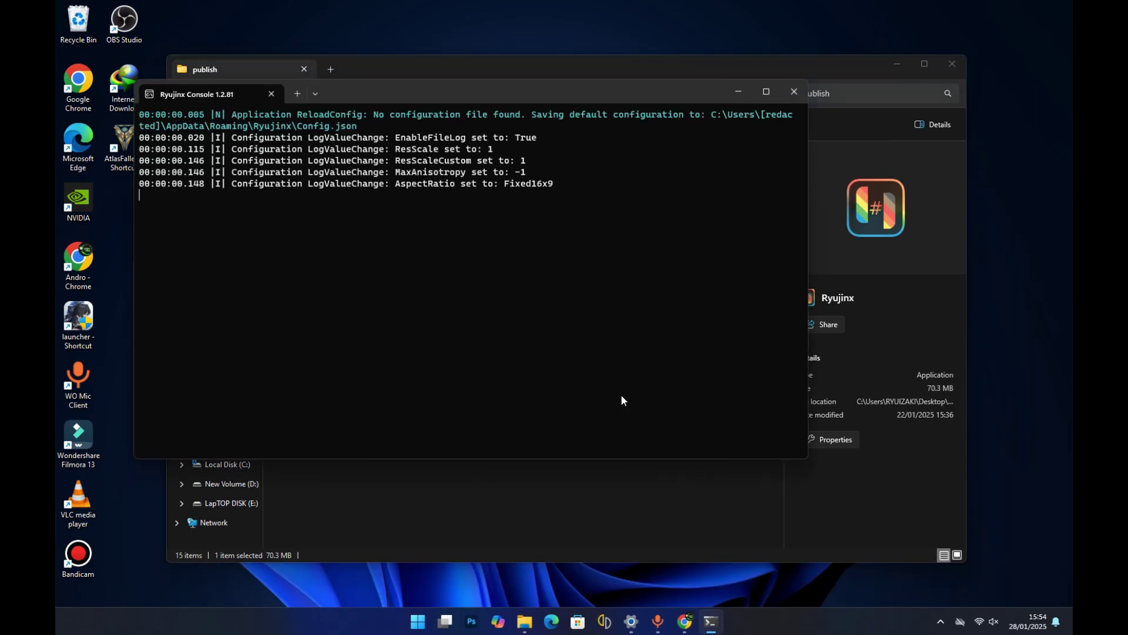
click(897, 64)
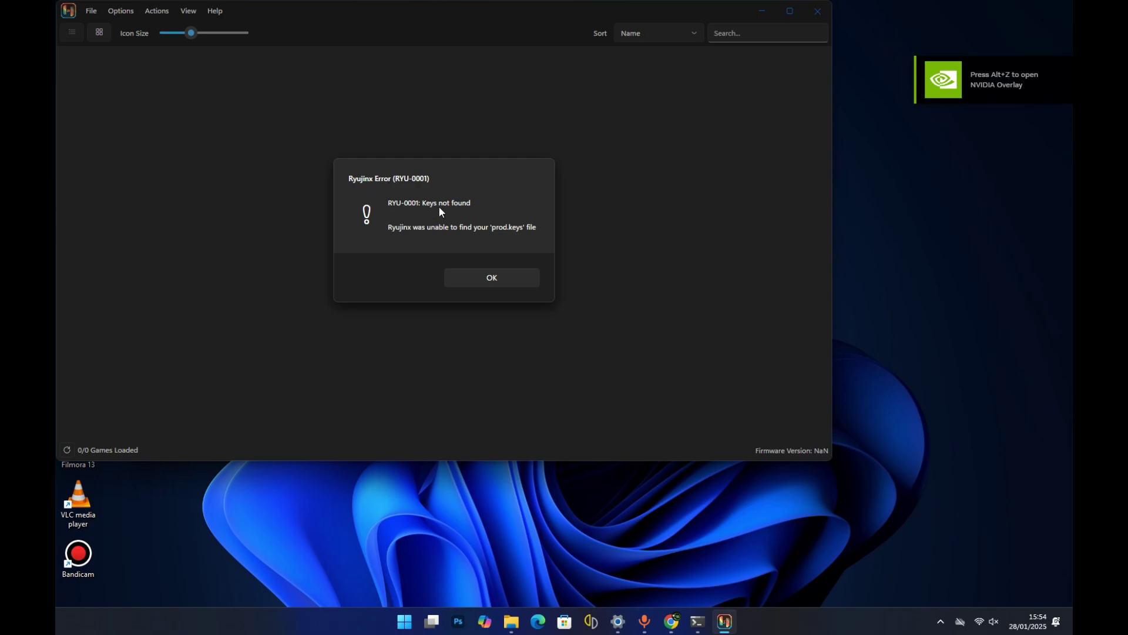
mouse_move(511, 621)
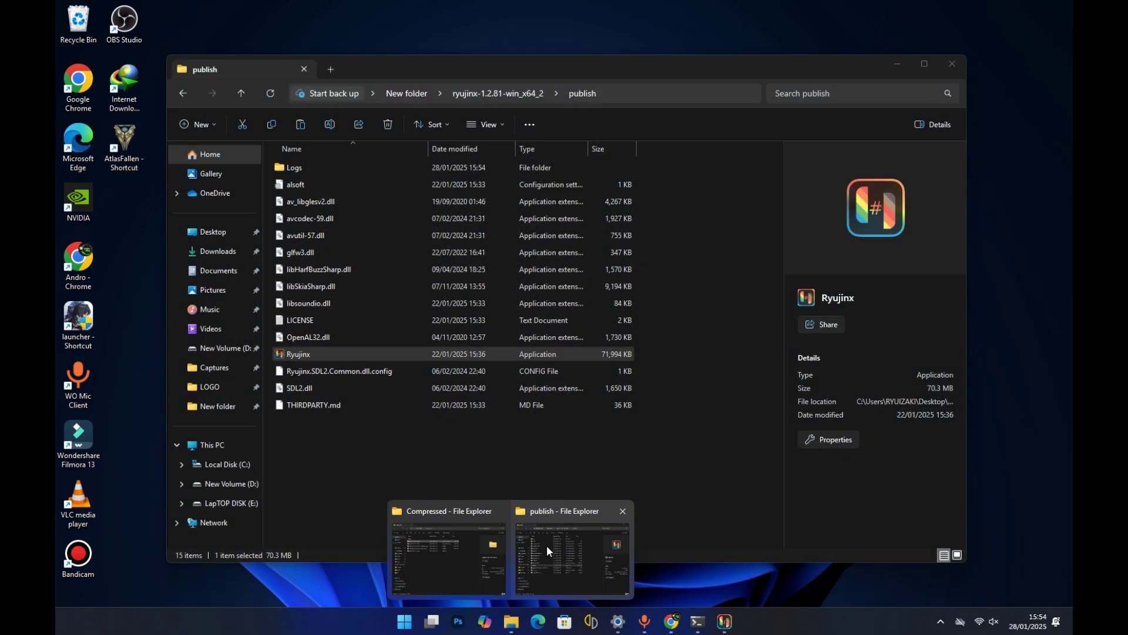
Step: Back in New folder, extract Prodkeys.net_v19.0.0.zip with WinRAR into a Prodkeys.net_v19.0.0 folder
click(547, 545)
click(183, 92)
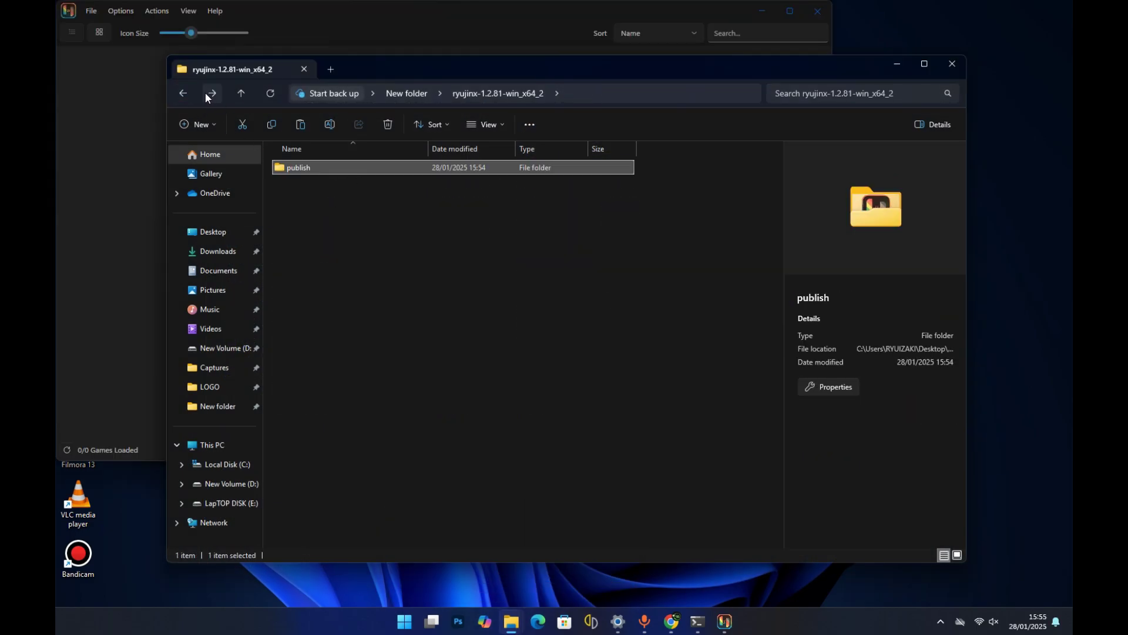
click(182, 92)
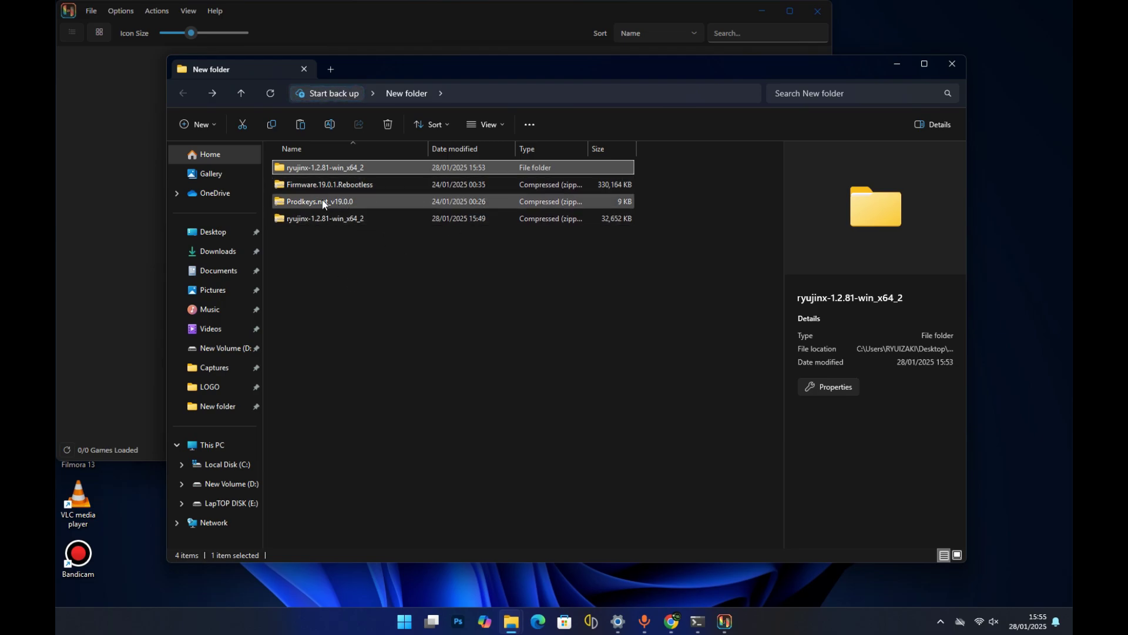
click(341, 202)
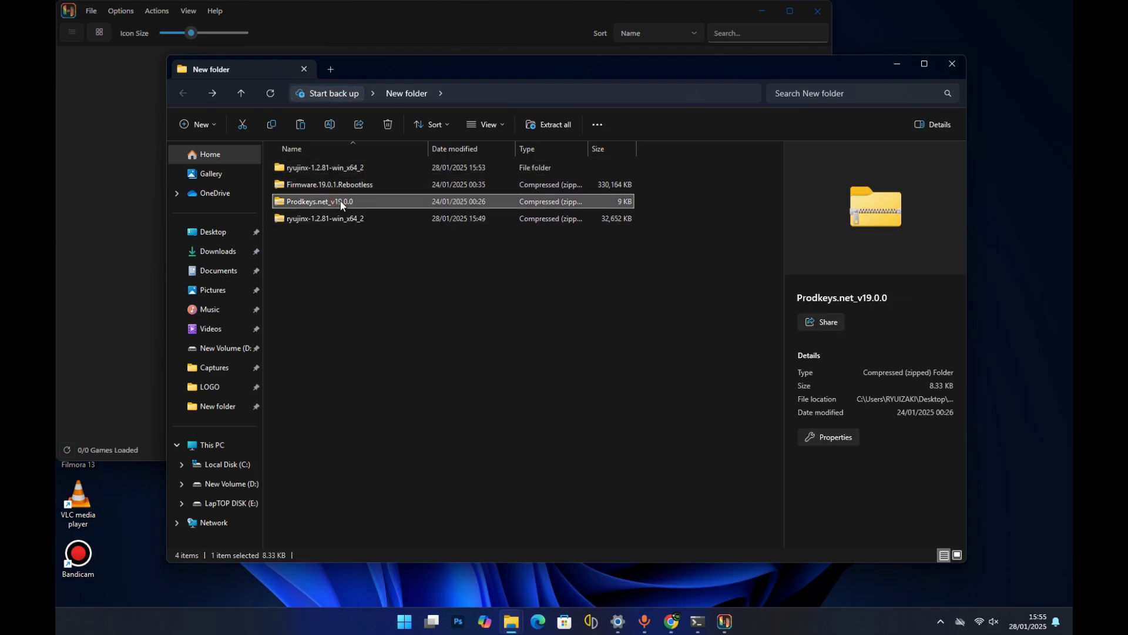
right_click(341, 203)
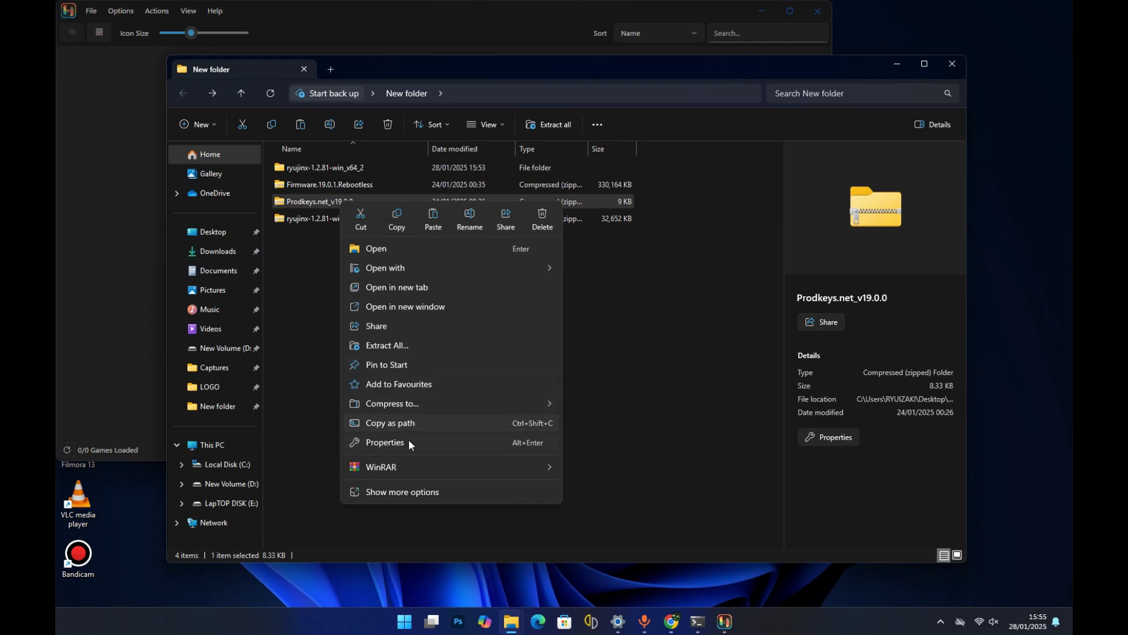
mouse_move(419, 467)
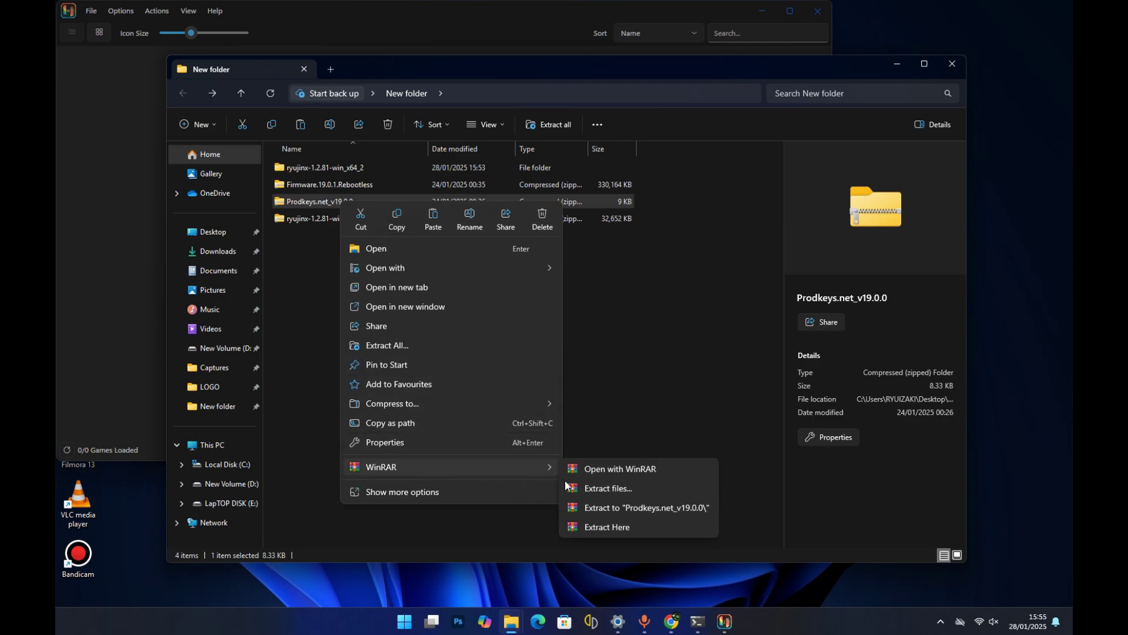
click(597, 505)
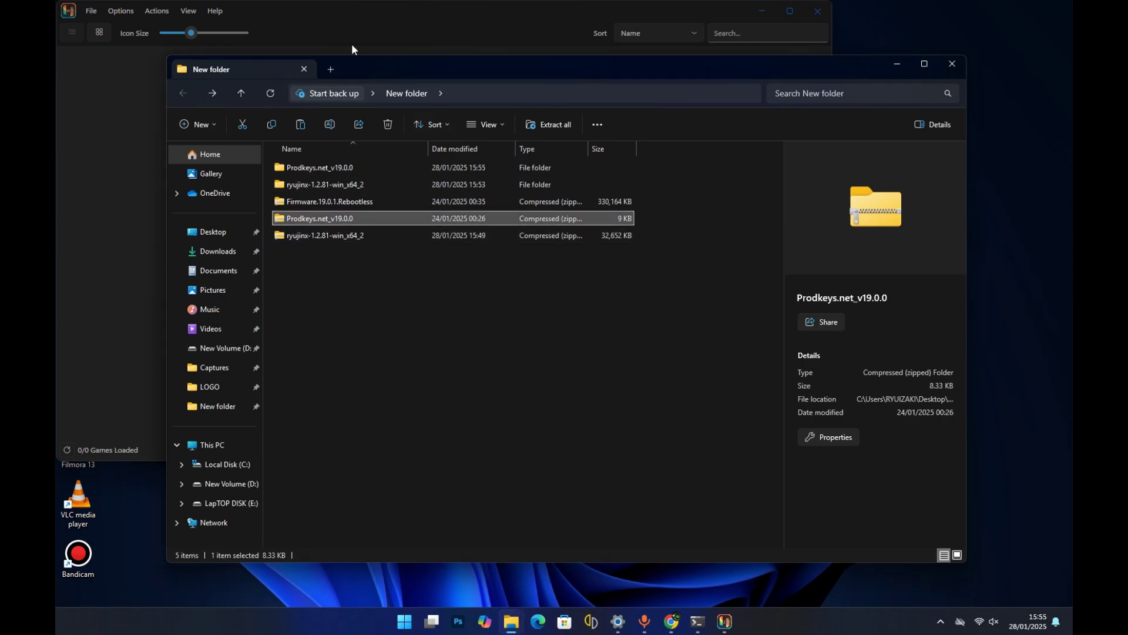
click(340, 13)
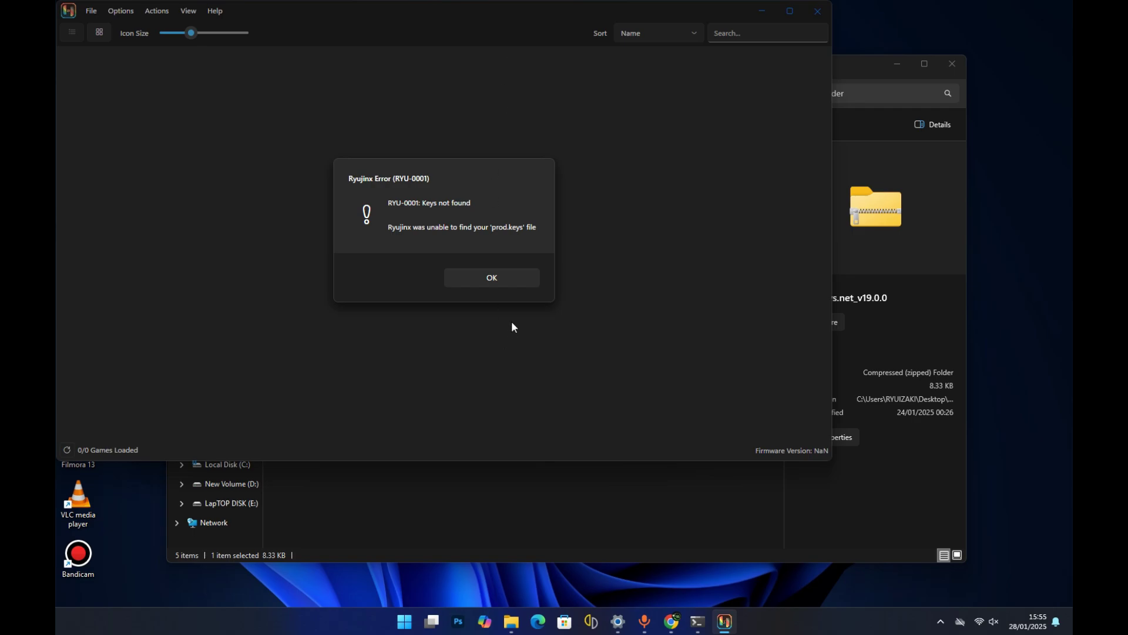
Step: Dismiss the missing-keys error and choose Actions > Install keys from KEYS or ZIP
click(493, 277)
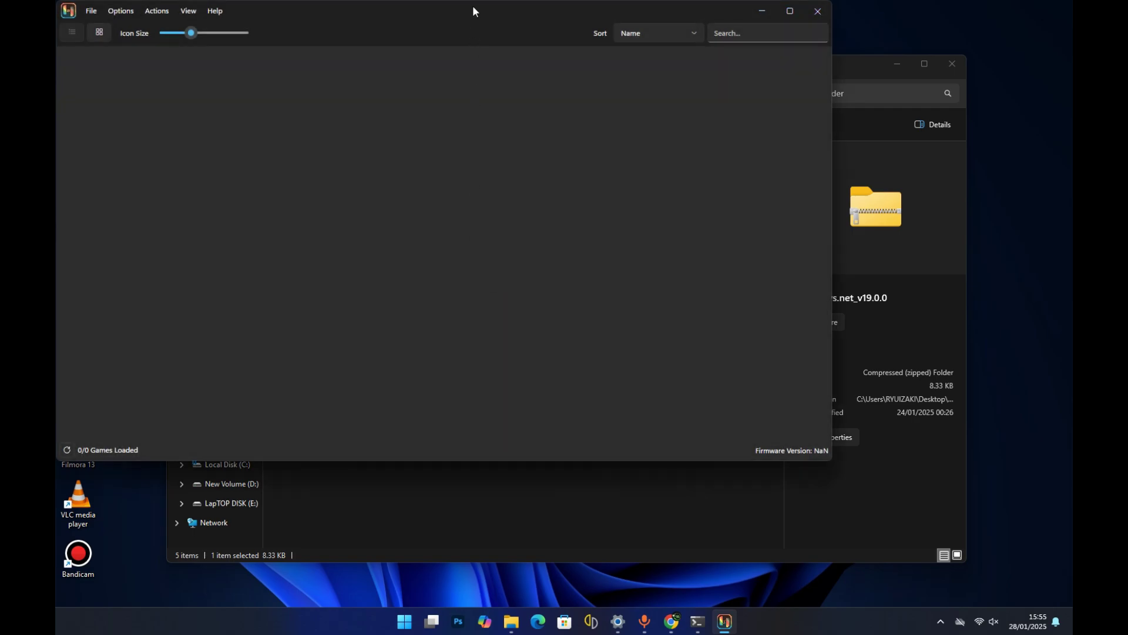
drag(473, 11, 587, 46)
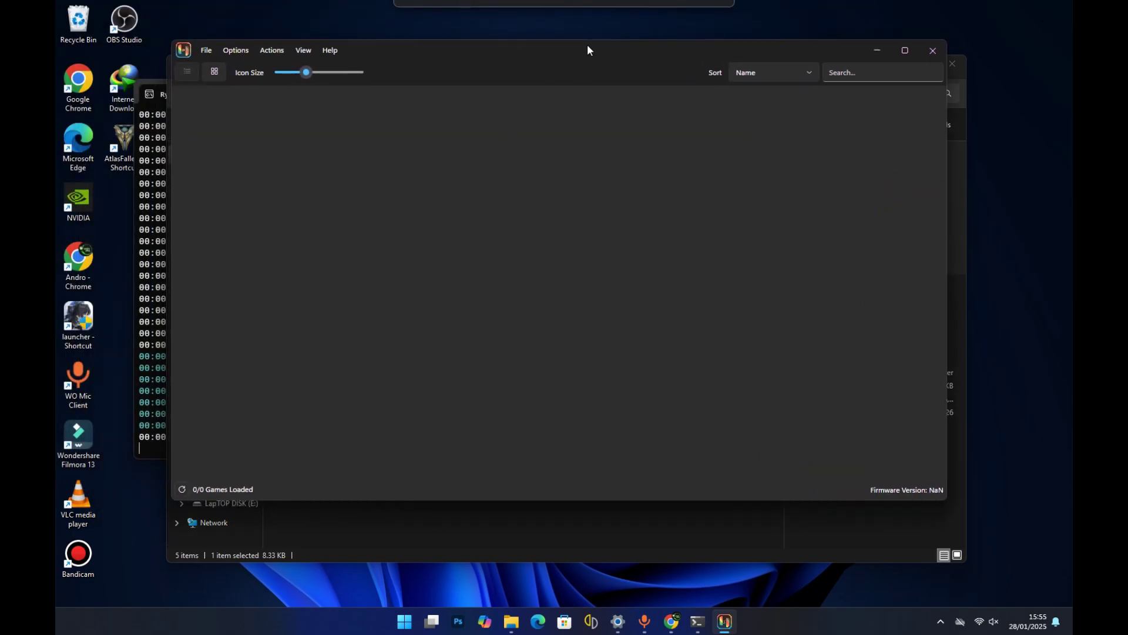
click(212, 54)
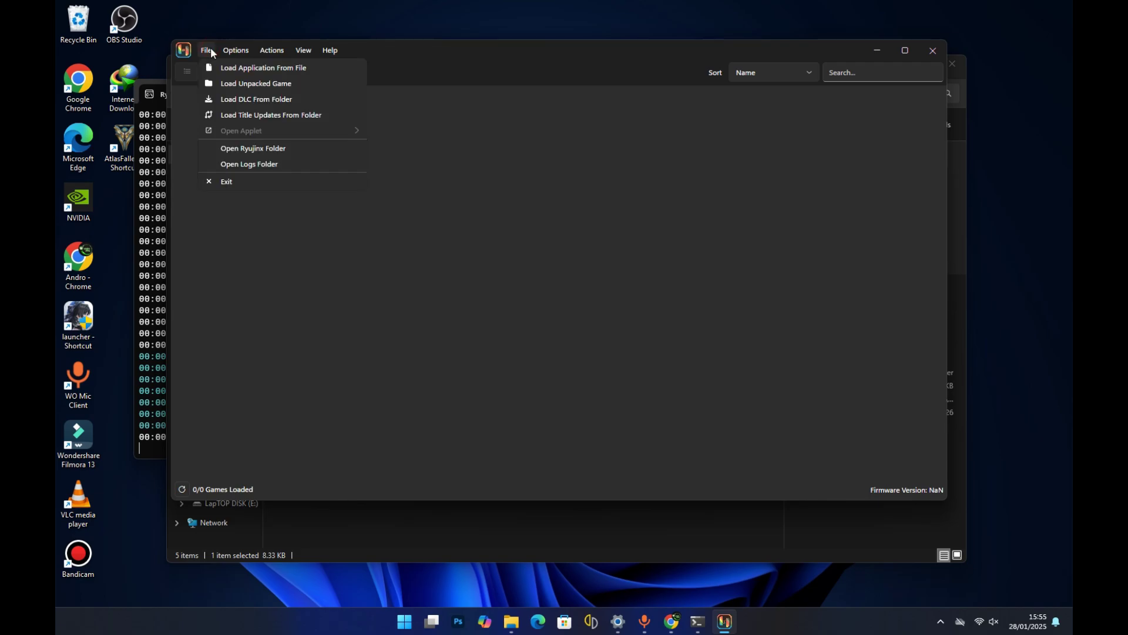
click(274, 51)
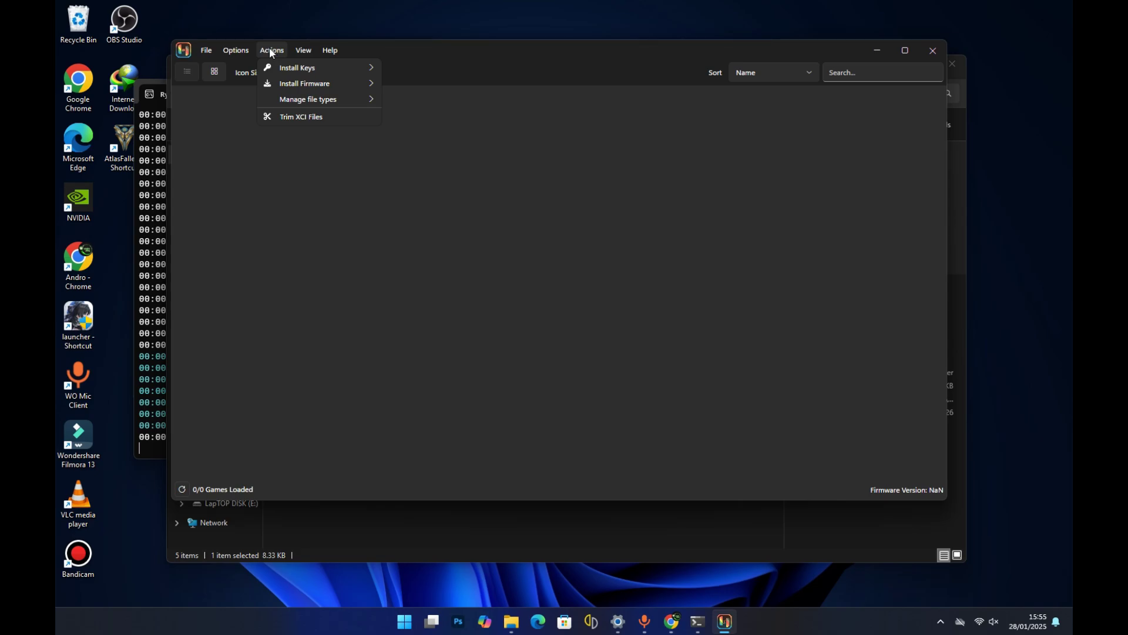
click(268, 51)
click(268, 51)
mouse_move(310, 69)
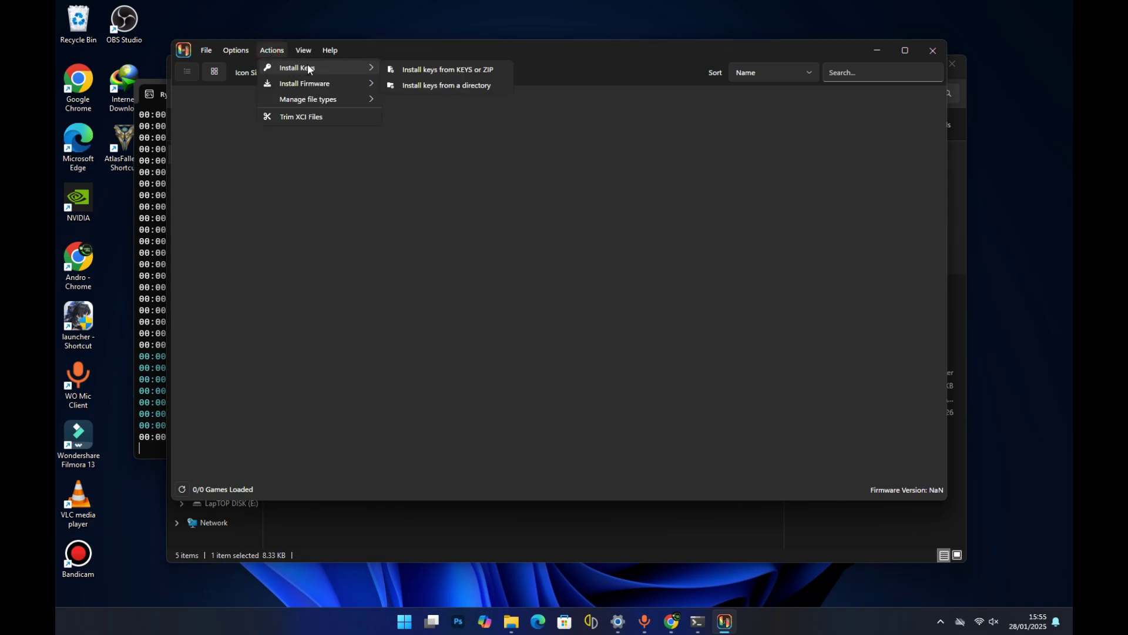
click(443, 72)
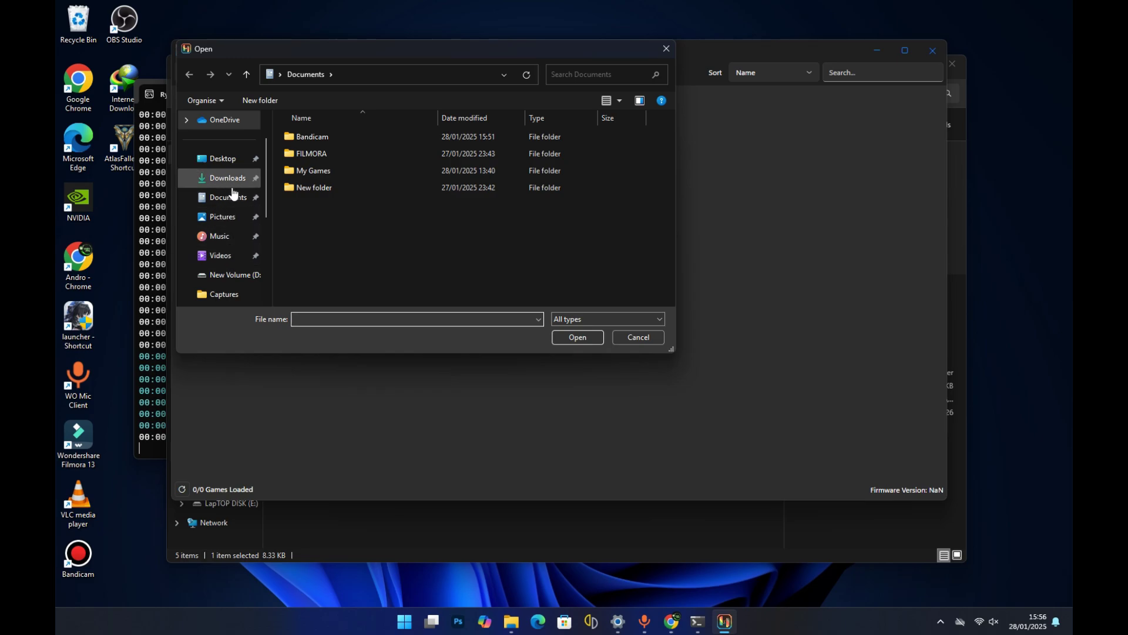
Step: Load Prodkeys.net_v19.0.0.zip from the Desktop's New folder and confirm the keys installation
scroll(234, 187, up, 2)
click(224, 204)
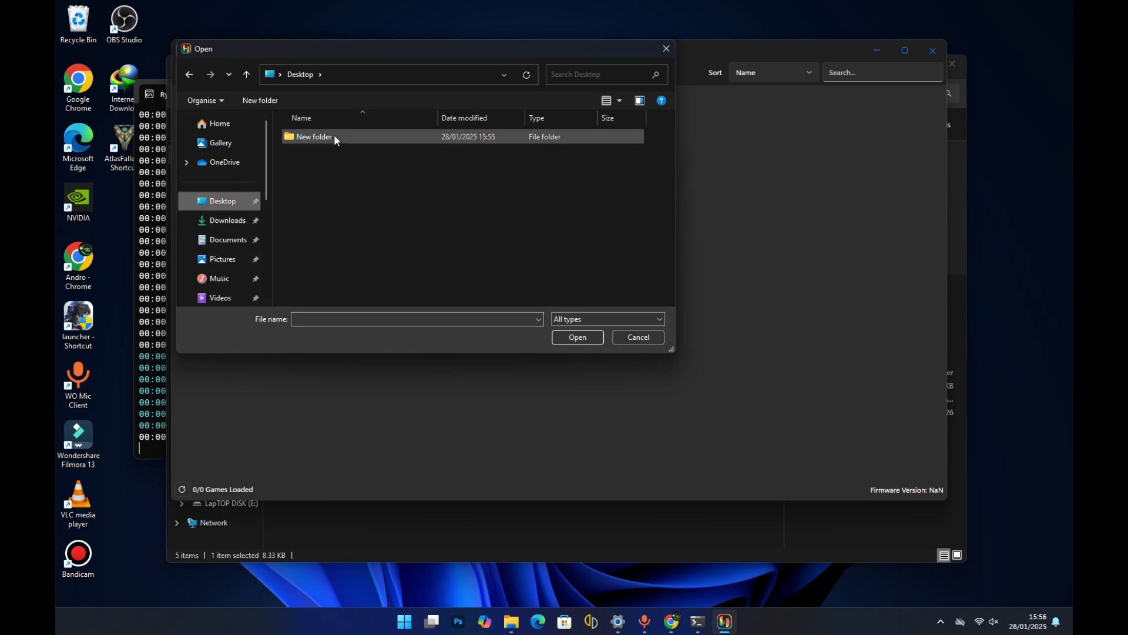
double_click(333, 135)
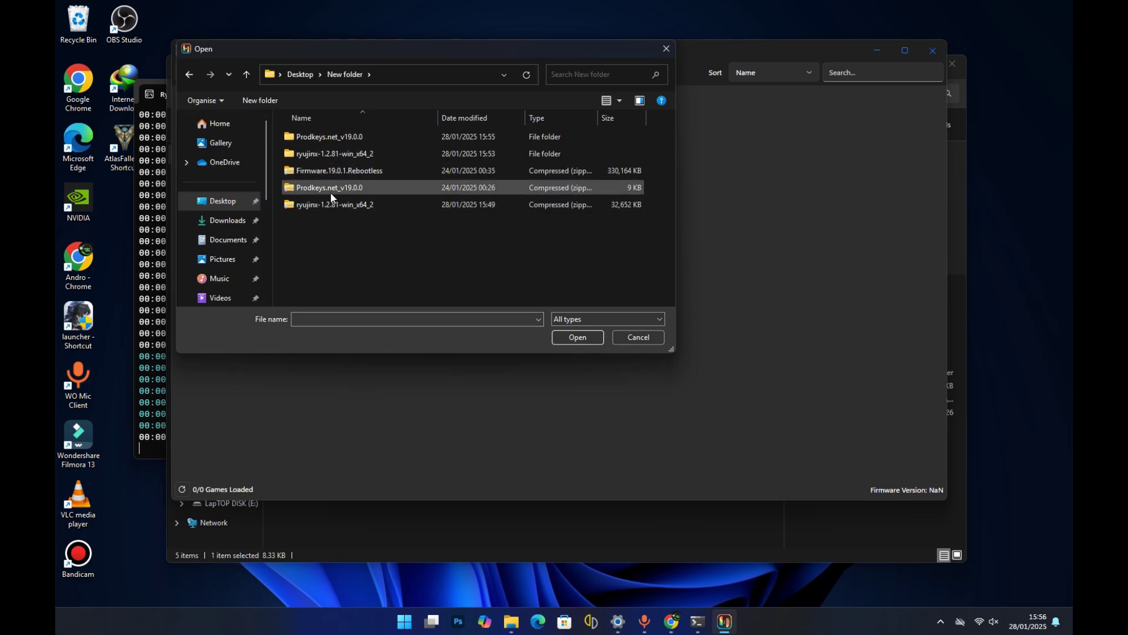
click(335, 186)
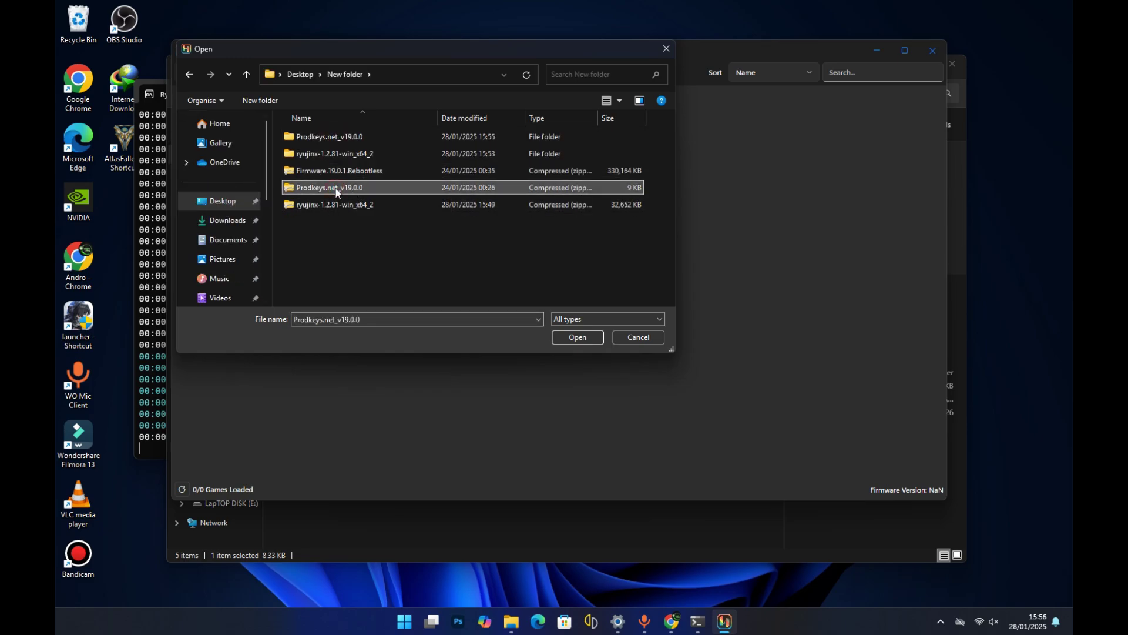
click(568, 335)
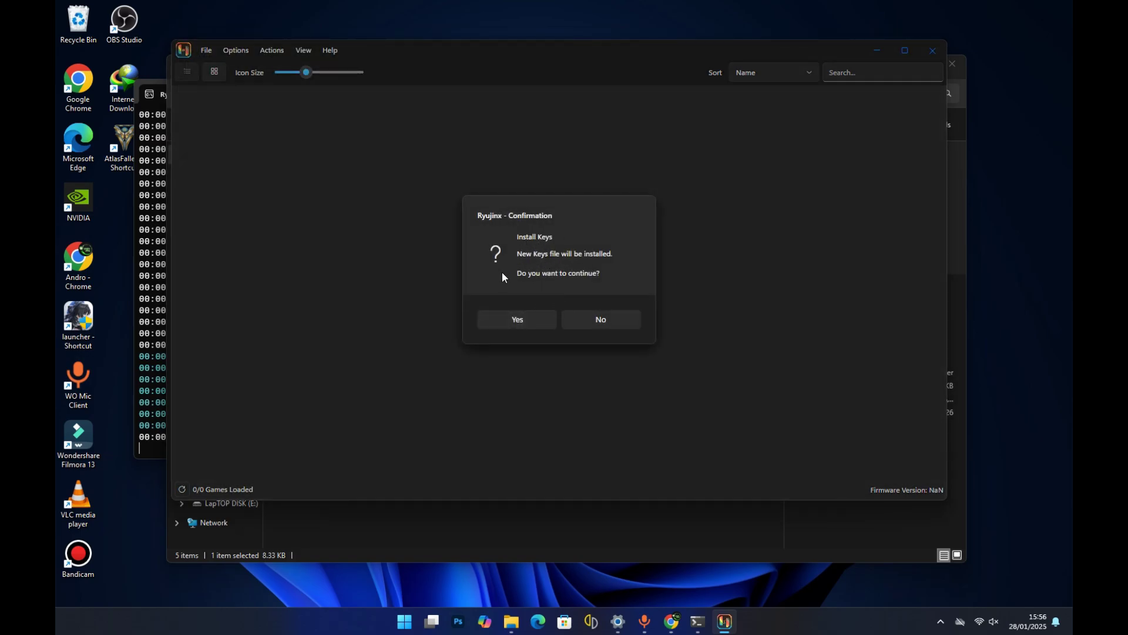
click(537, 319)
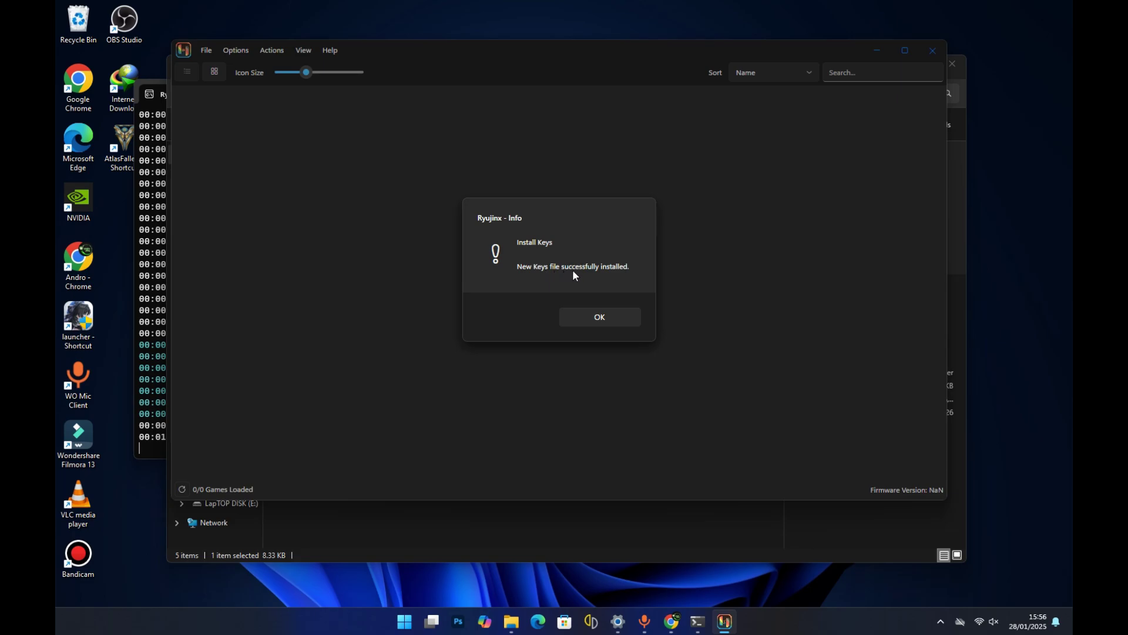
click(607, 317)
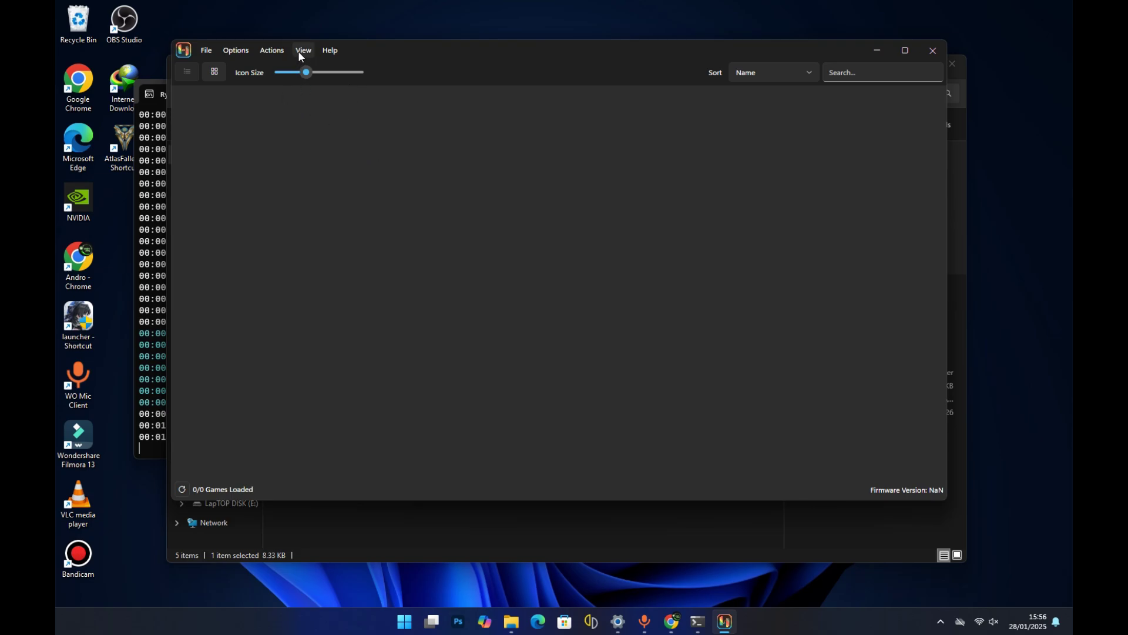
Step: Install firmware 19.0.1 from the Firmware.19.0.1.Rebootless archive via Actions, confirming the install
click(271, 51)
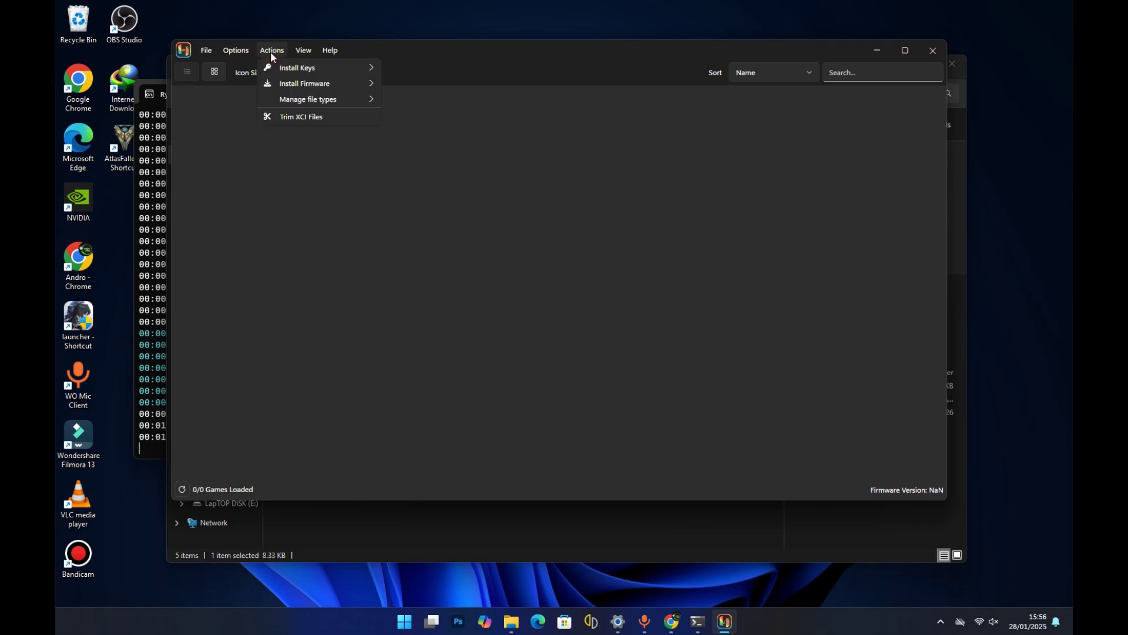
mouse_move(286, 87)
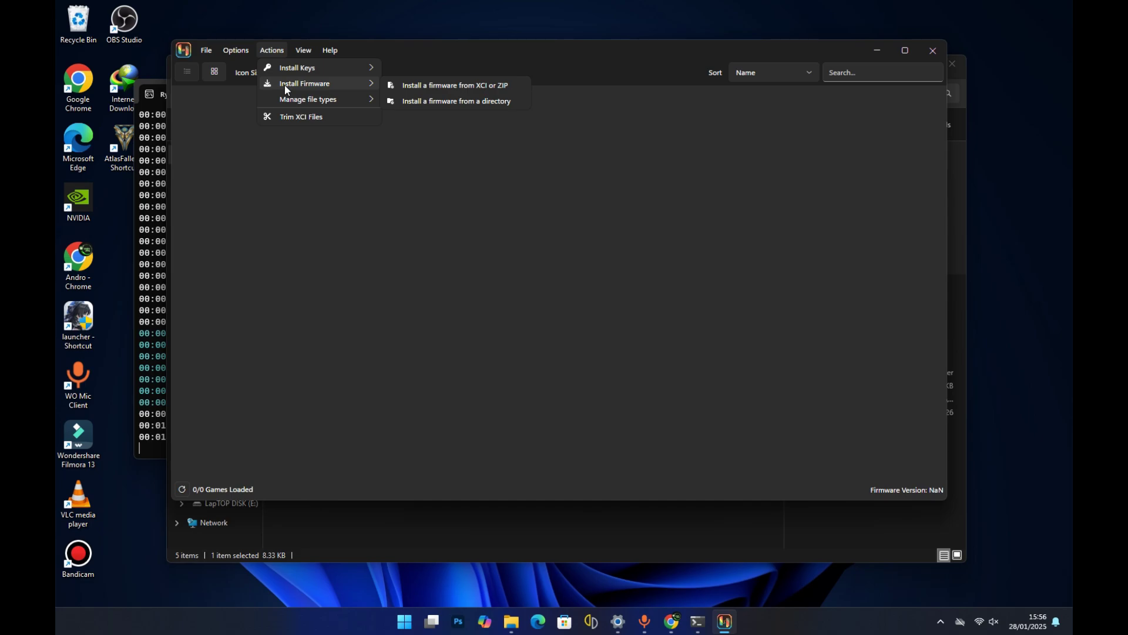
click(453, 87)
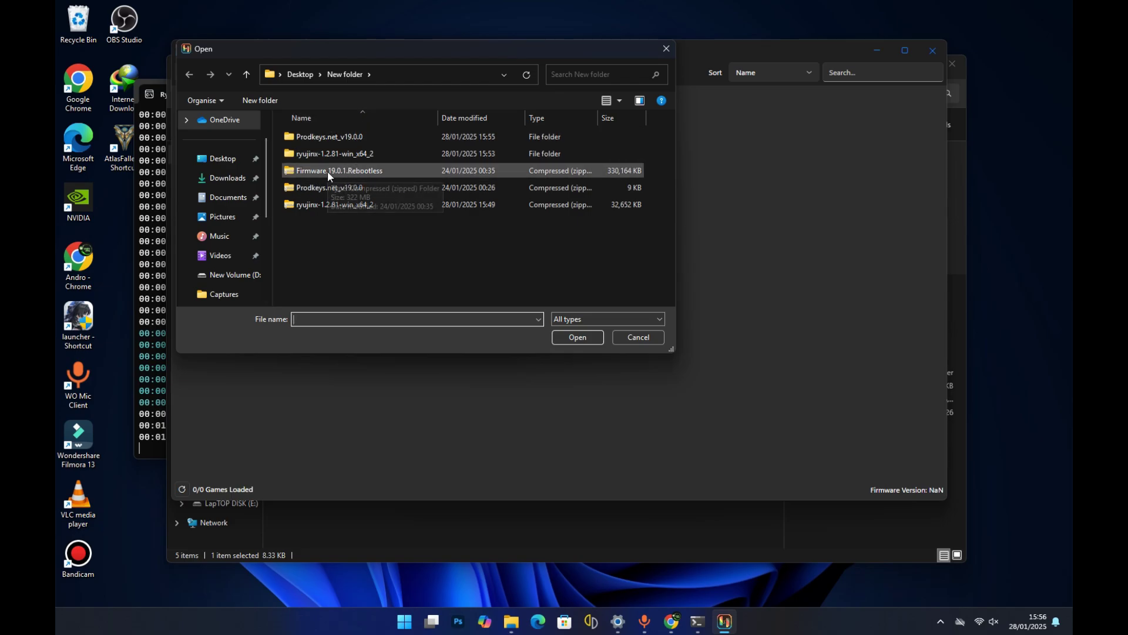
click(347, 172)
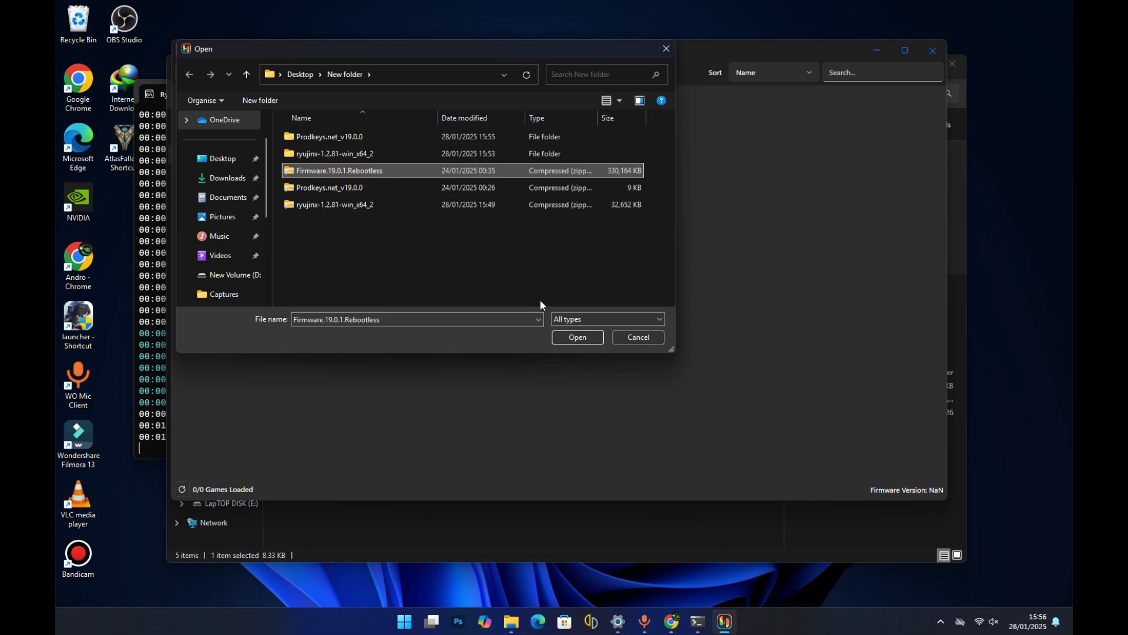
click(572, 340)
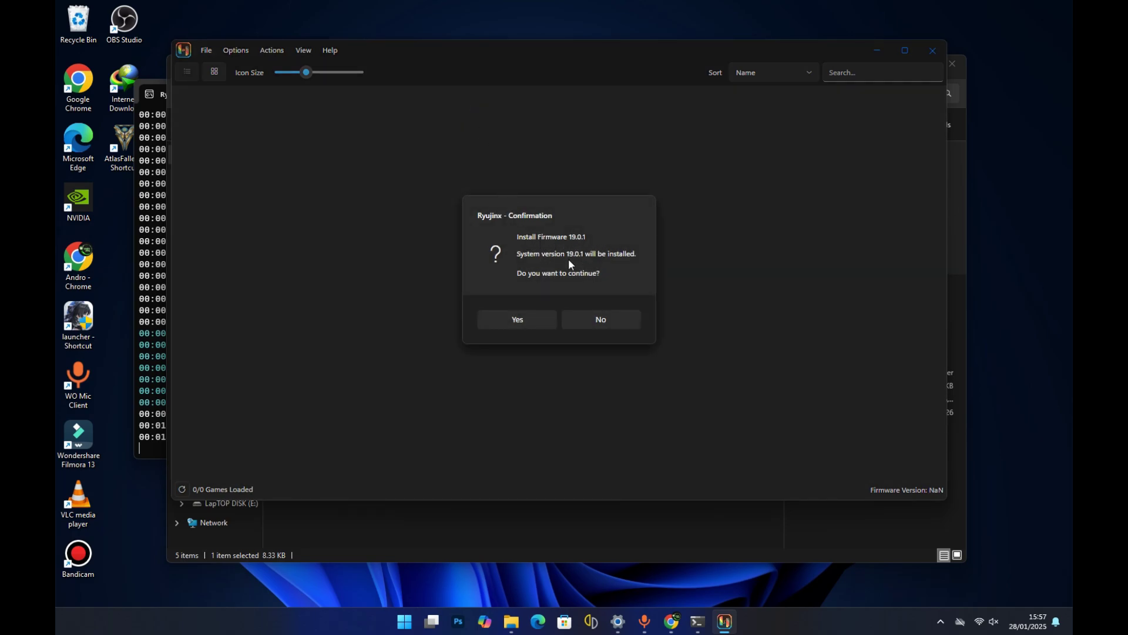
click(498, 323)
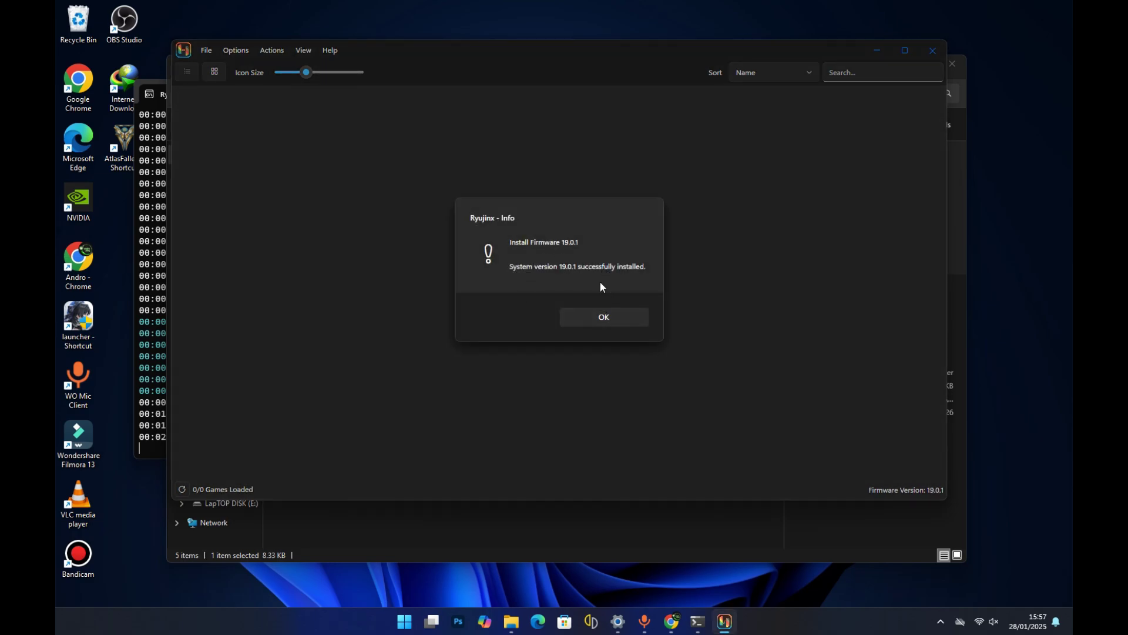
click(604, 320)
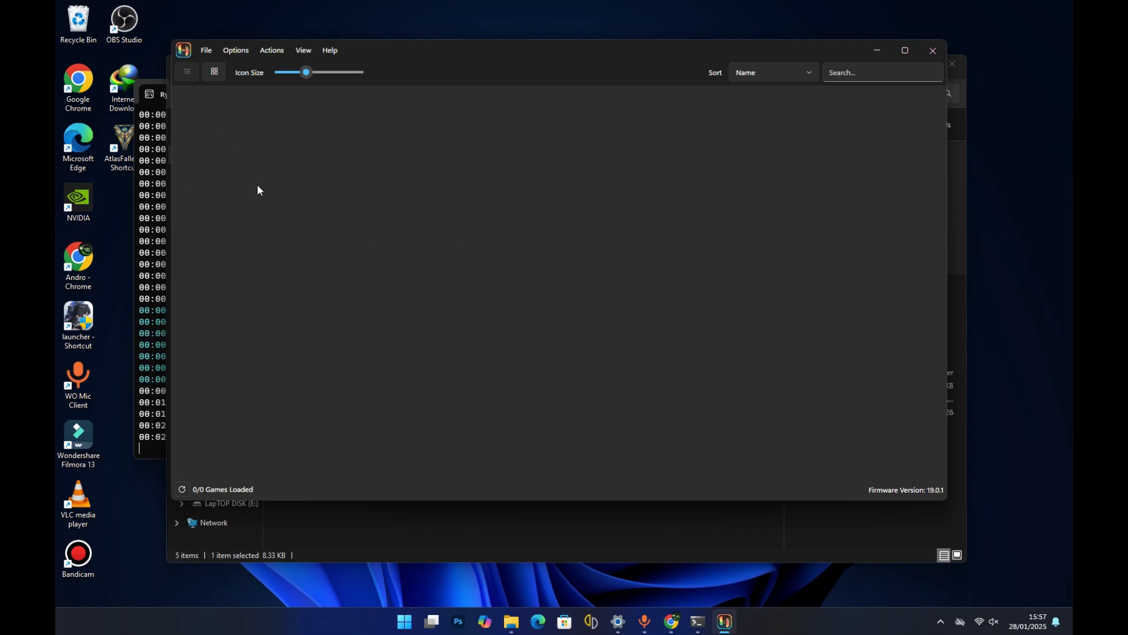
Step: Minimize the File Explorer window so only Ryujinx remains visible
click(715, 546)
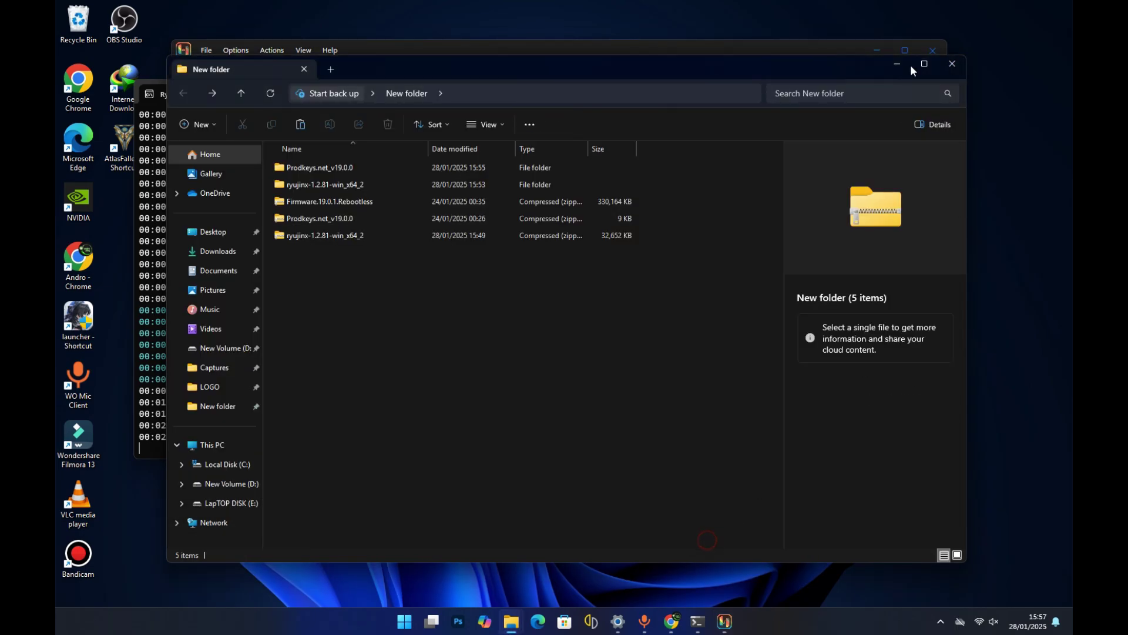
click(898, 63)
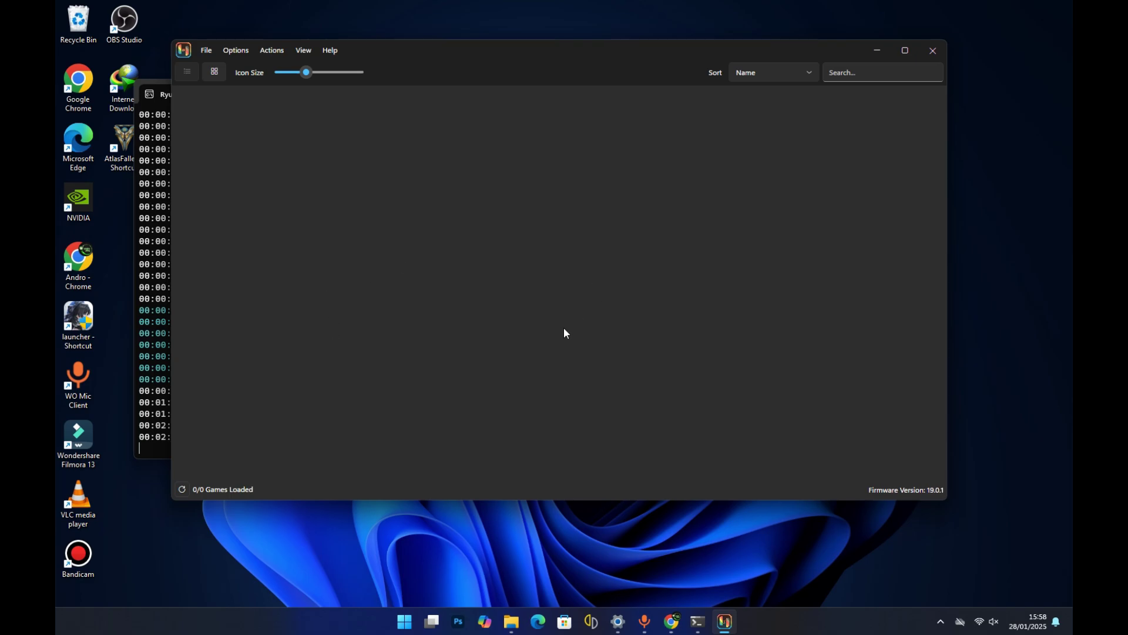
Step: Open Options > Settings and scroll to the empty Game Directories list
click(234, 51)
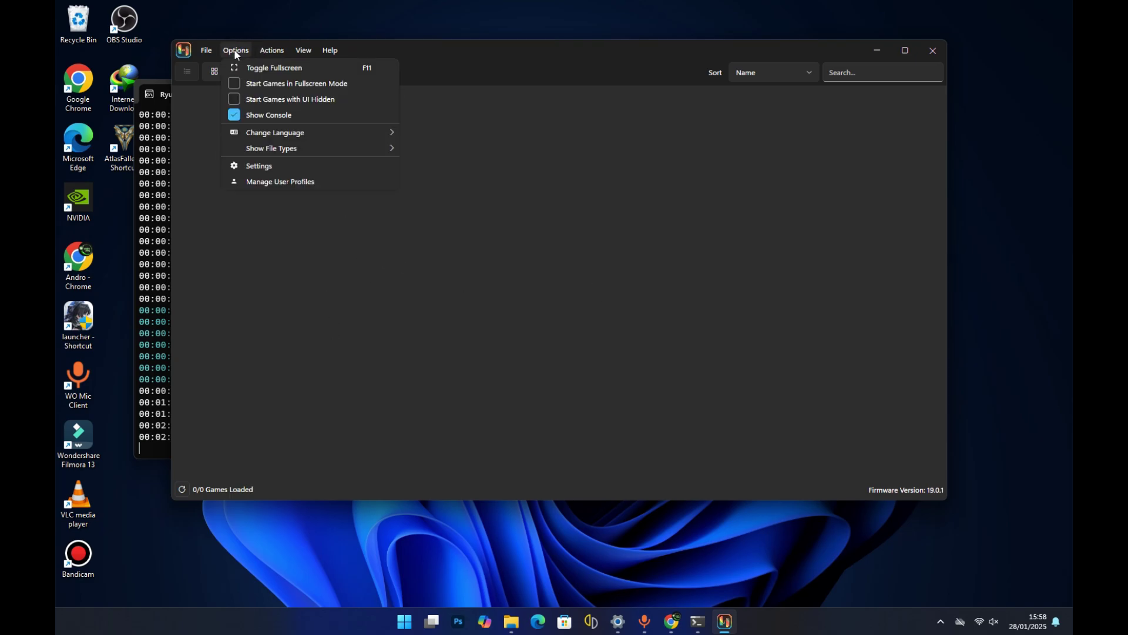
click(259, 167)
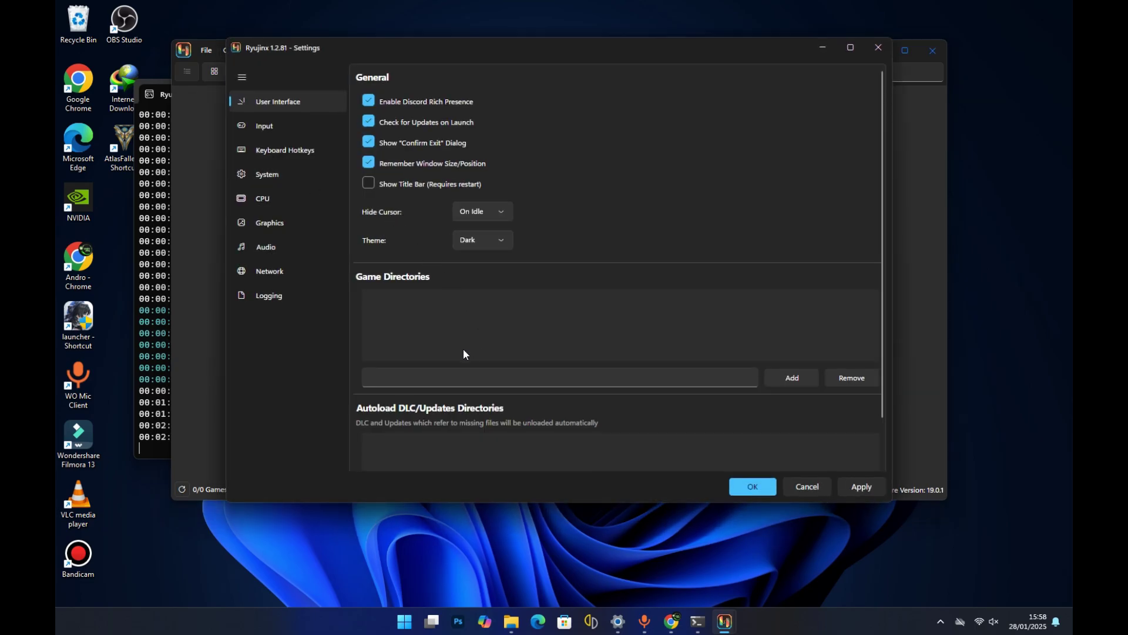
scroll(541, 297, down, 2)
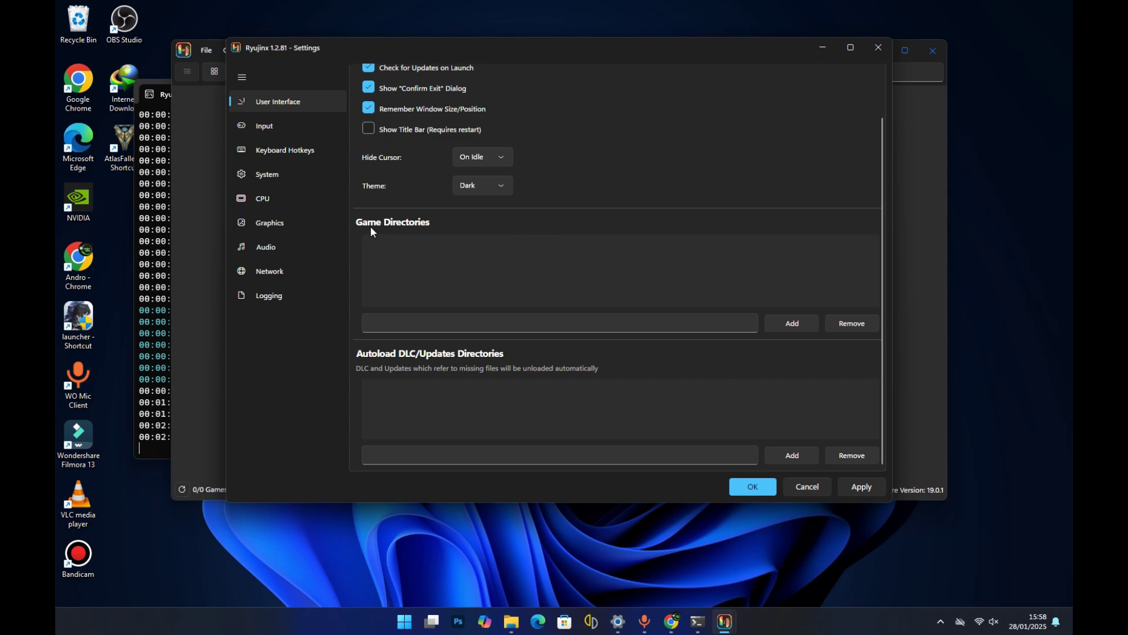
Step: Add E:\YUZU\ROMS as a game directory, then apply and close settings to load 21 games
click(795, 323)
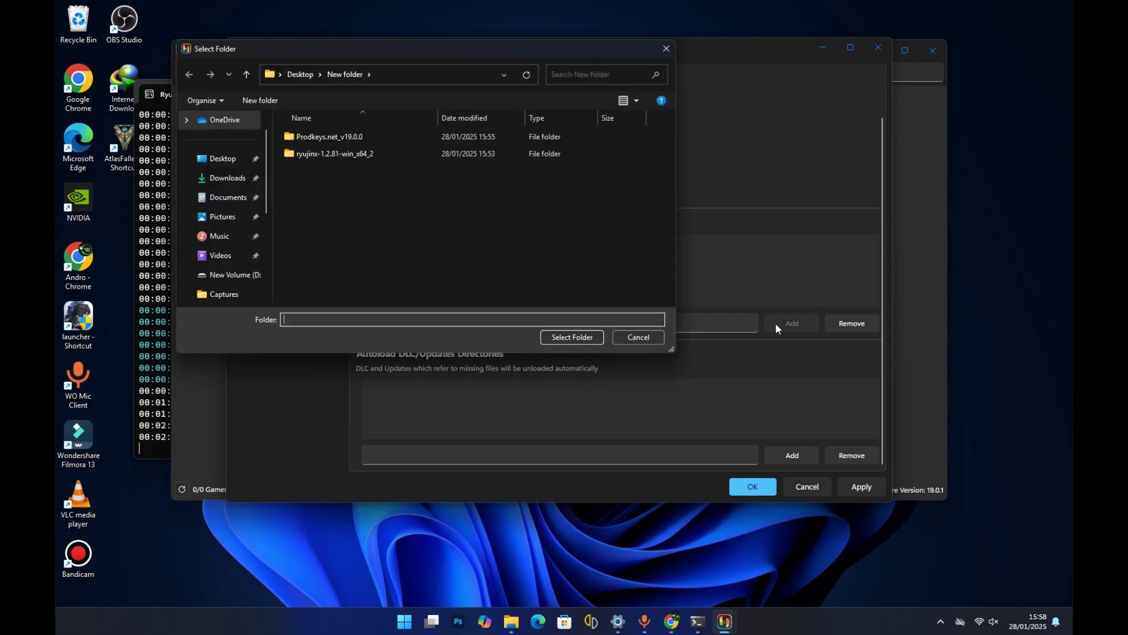
scroll(235, 235, down, 3)
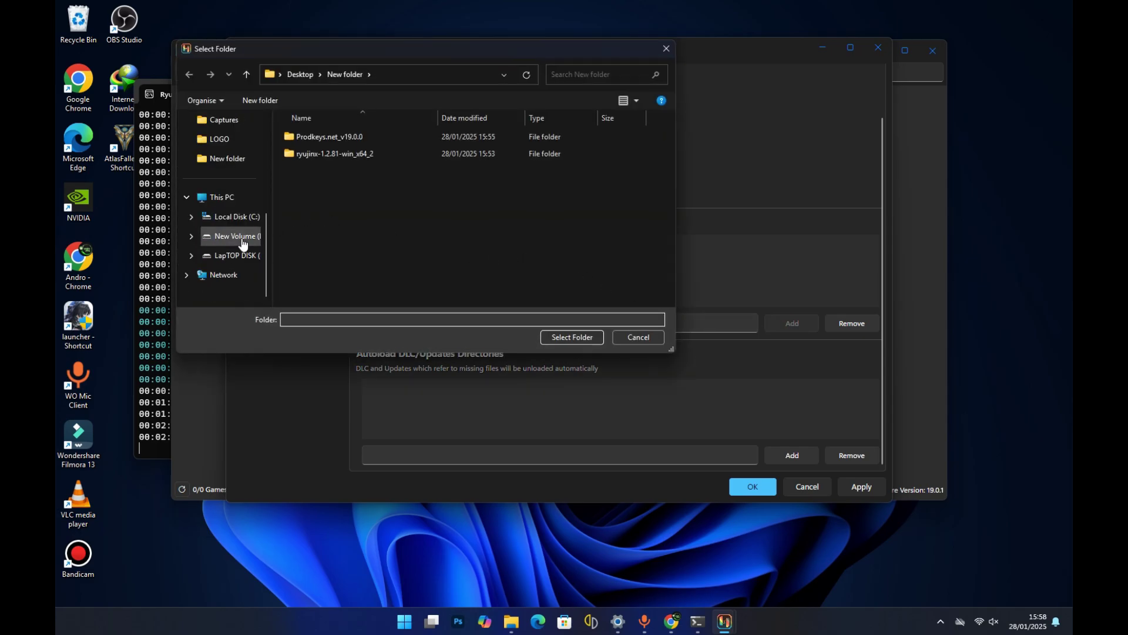
click(239, 256)
scroll(368, 206, down, 1)
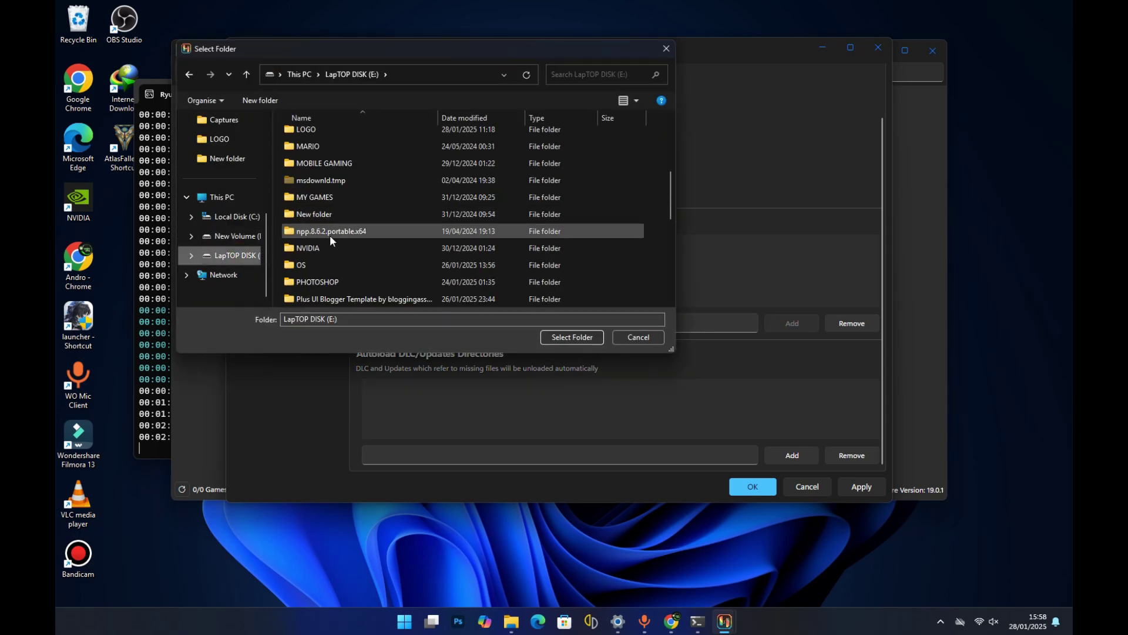
scroll(329, 145, down, 7)
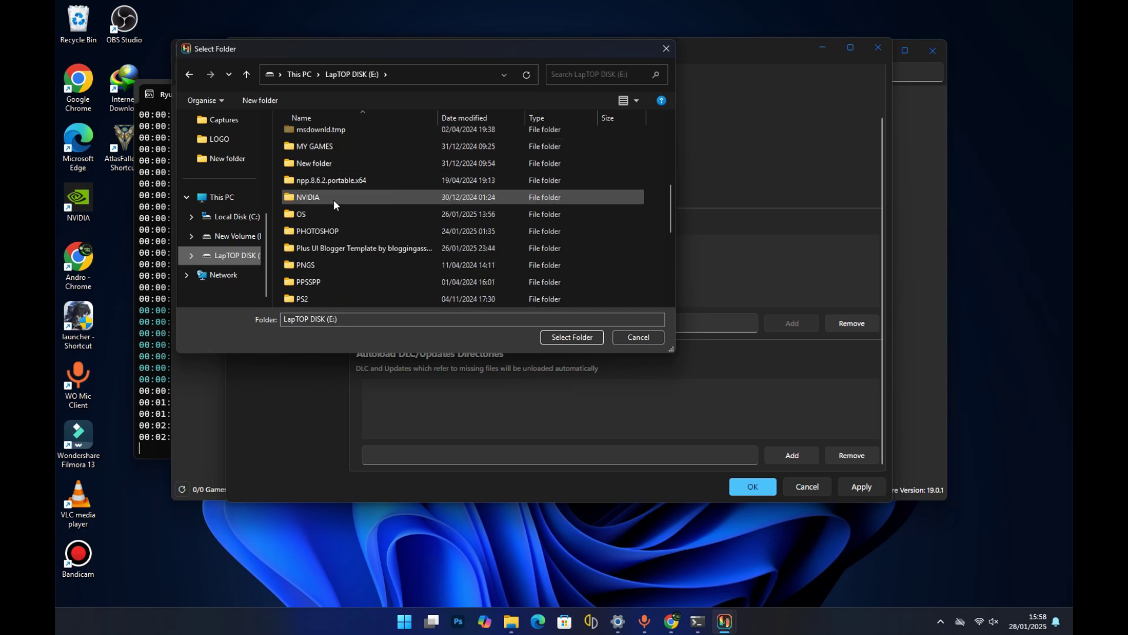
scroll(333, 282, down, 2)
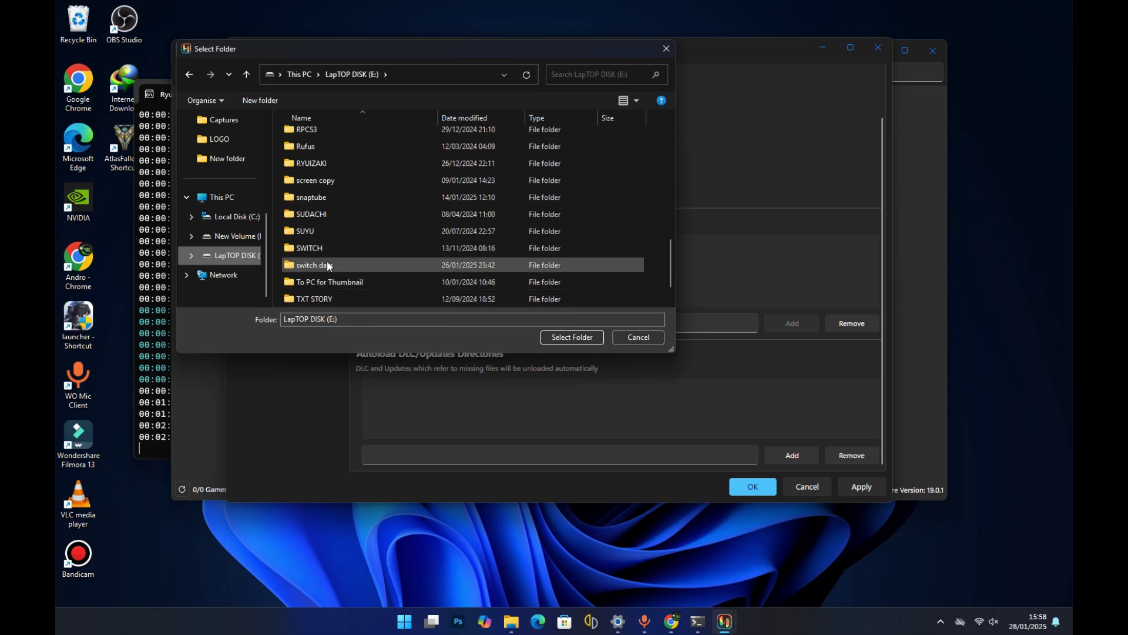
click(327, 300)
double_click(327, 300)
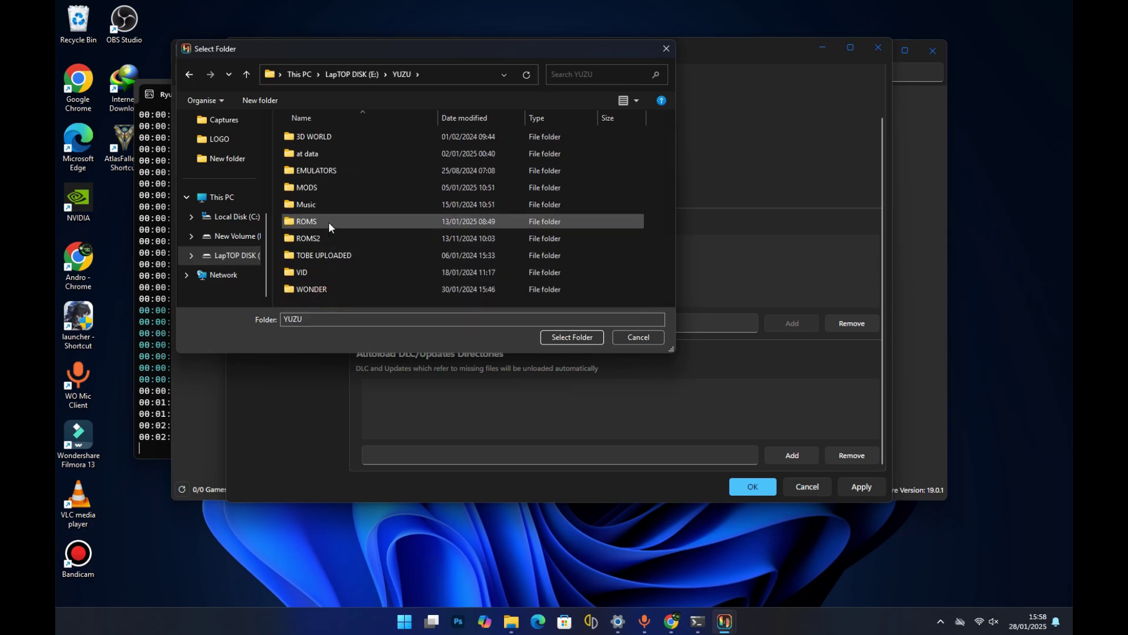
double_click(329, 221)
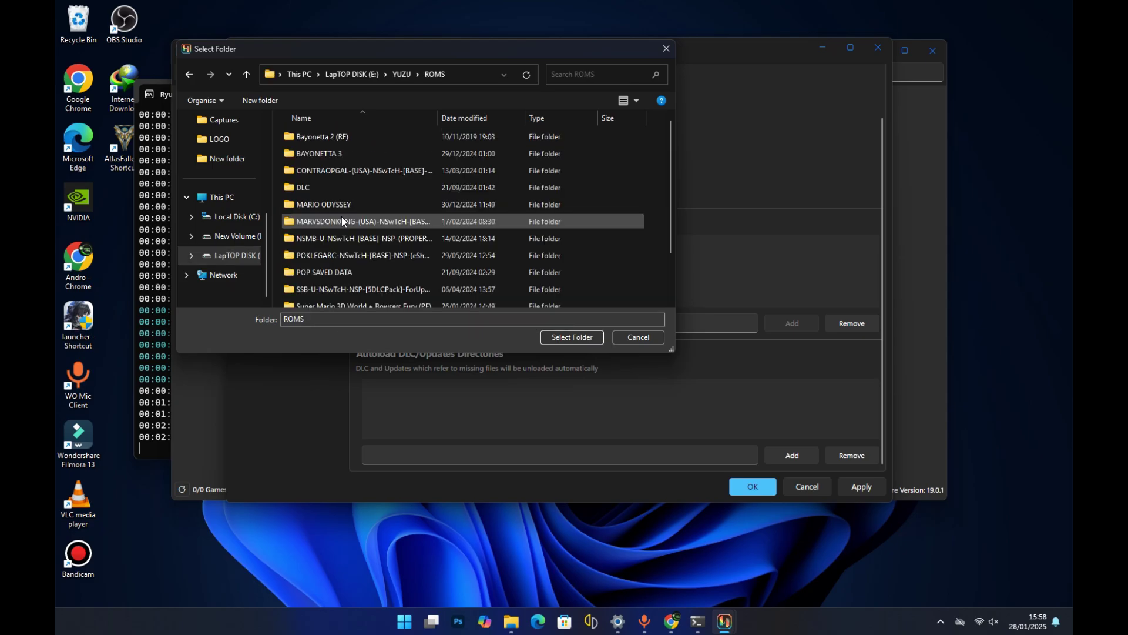
click(561, 336)
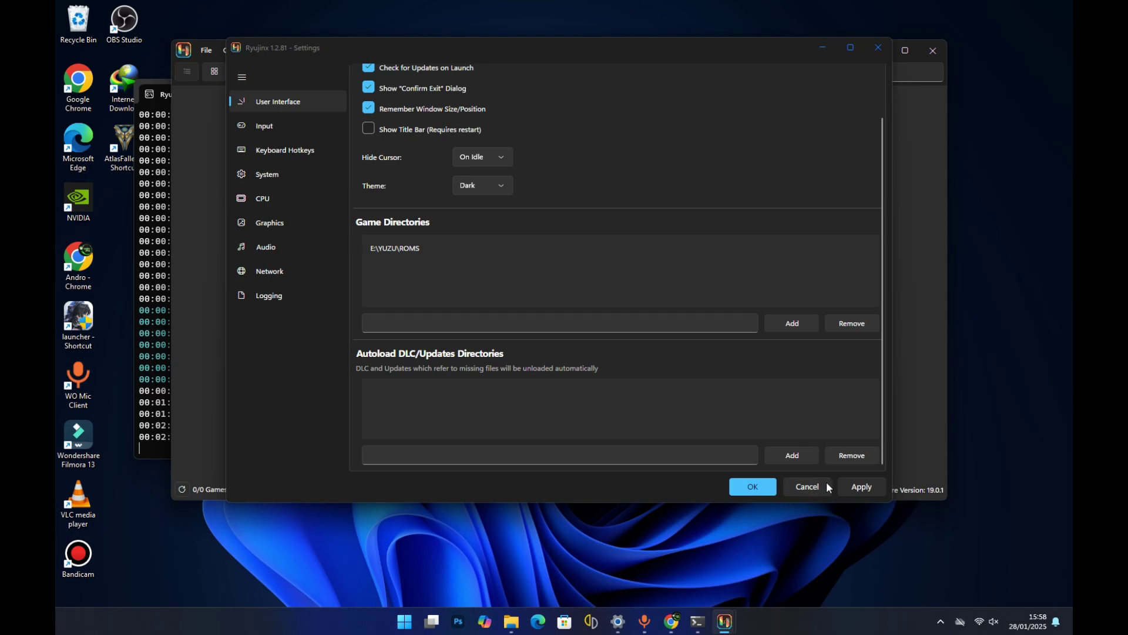
click(858, 488)
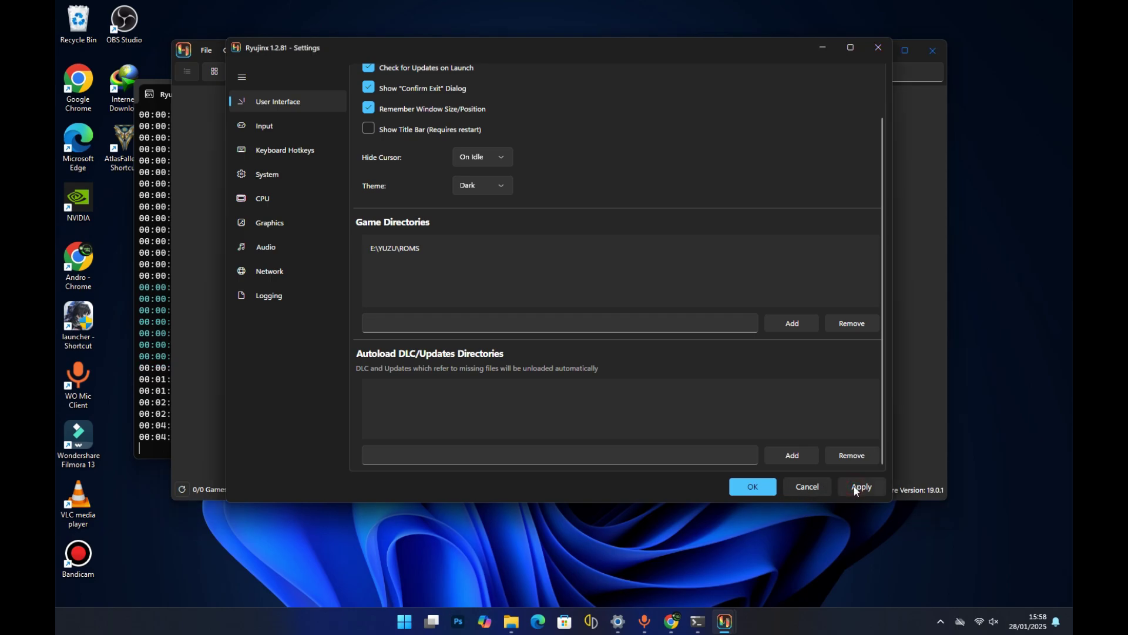
click(754, 492)
Step: Maximize and restore the library window, then enlarge it and move it slightly left
scroll(360, 247, down, 10)
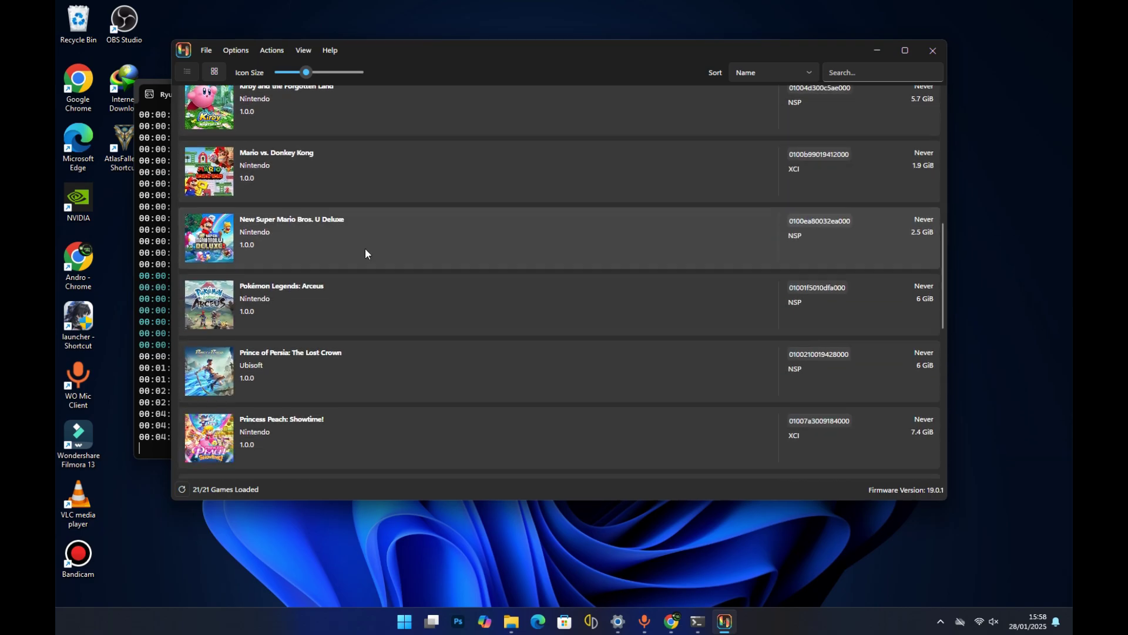
scroll(581, 452, up, 1)
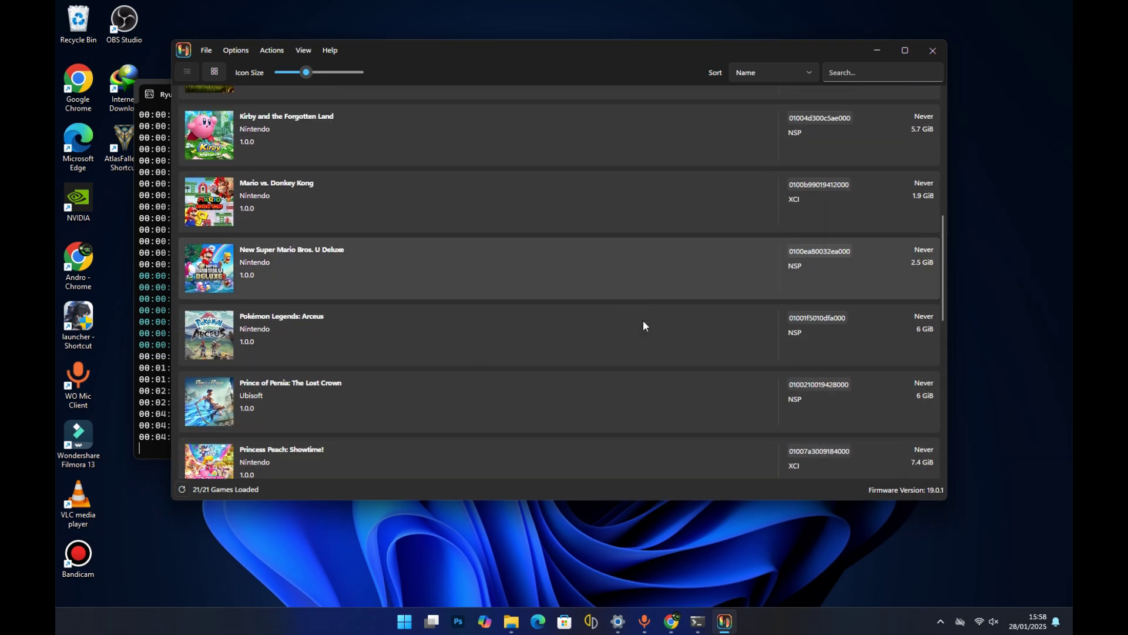
click(904, 50)
click(1030, 10)
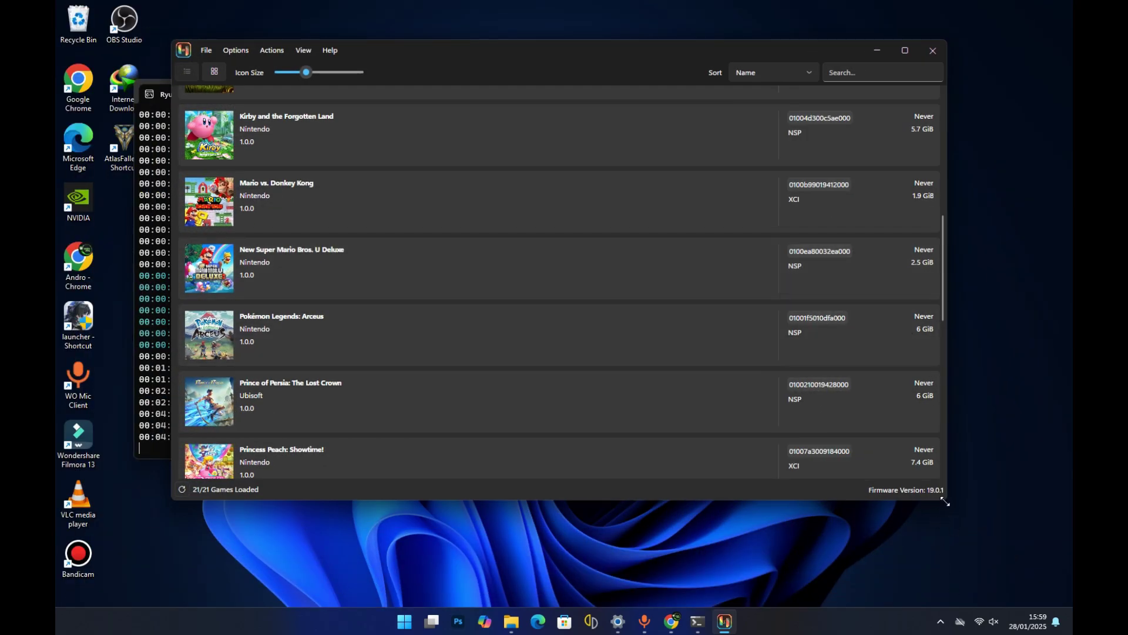
drag(946, 500, 1033, 562)
drag(697, 58, 657, 51)
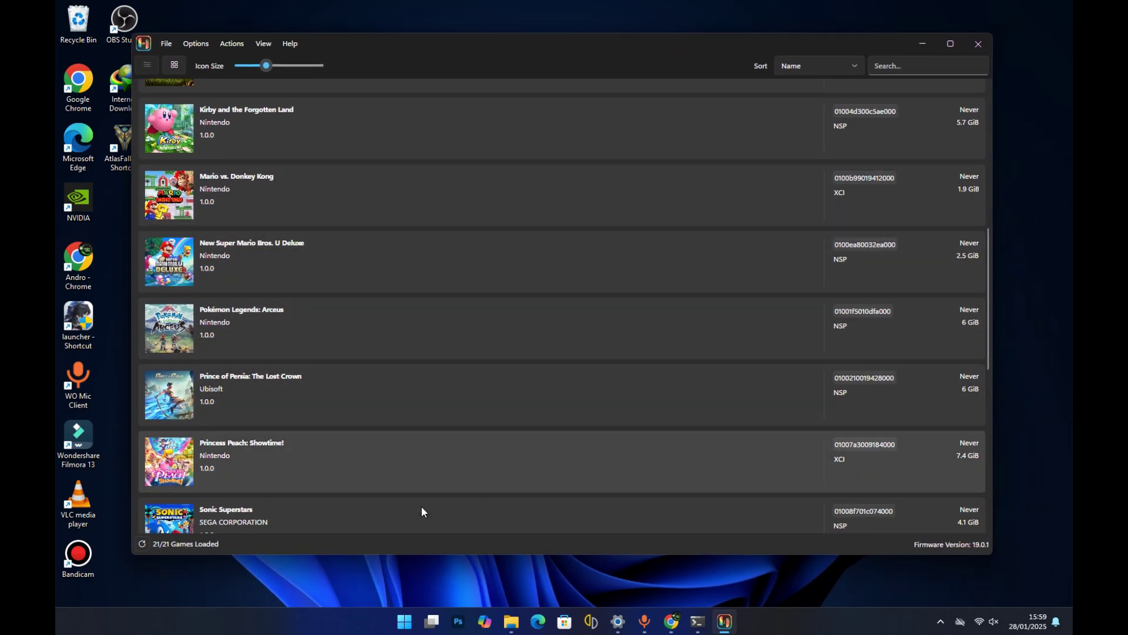
Step: Browse the 21 games down to Tales of Kenzera: ZAU and Breath of the Wild
scroll(418, 413, down, 5)
scroll(417, 413, down, 2)
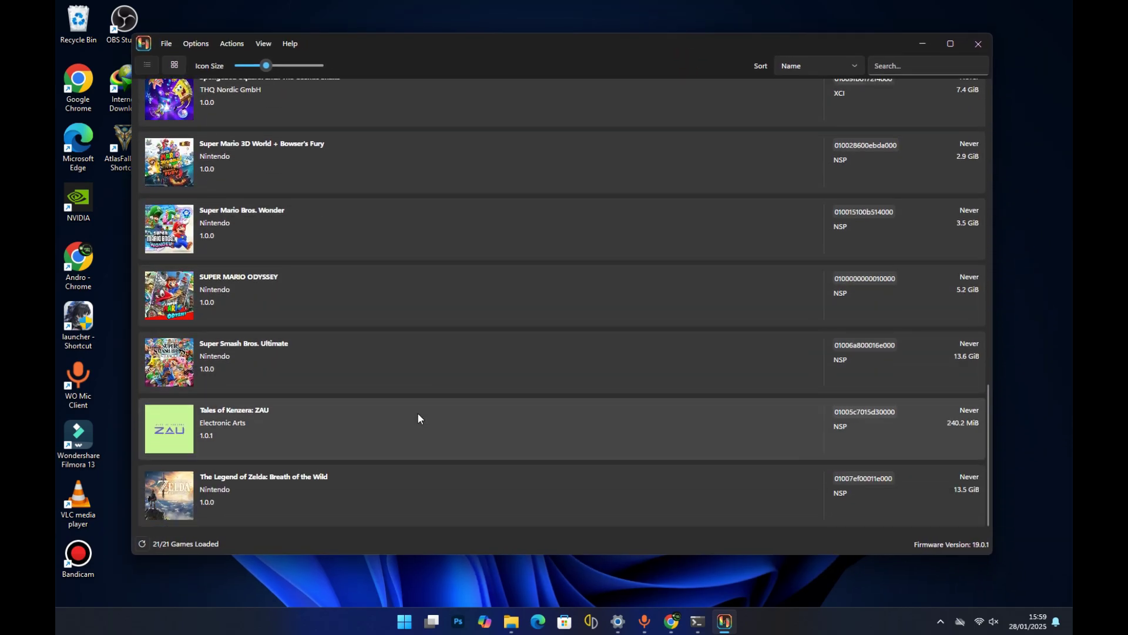
scroll(418, 413, up, 3)
scroll(334, 164, up, 8)
scroll(350, 272, down, 3)
scroll(350, 272, down, 9)
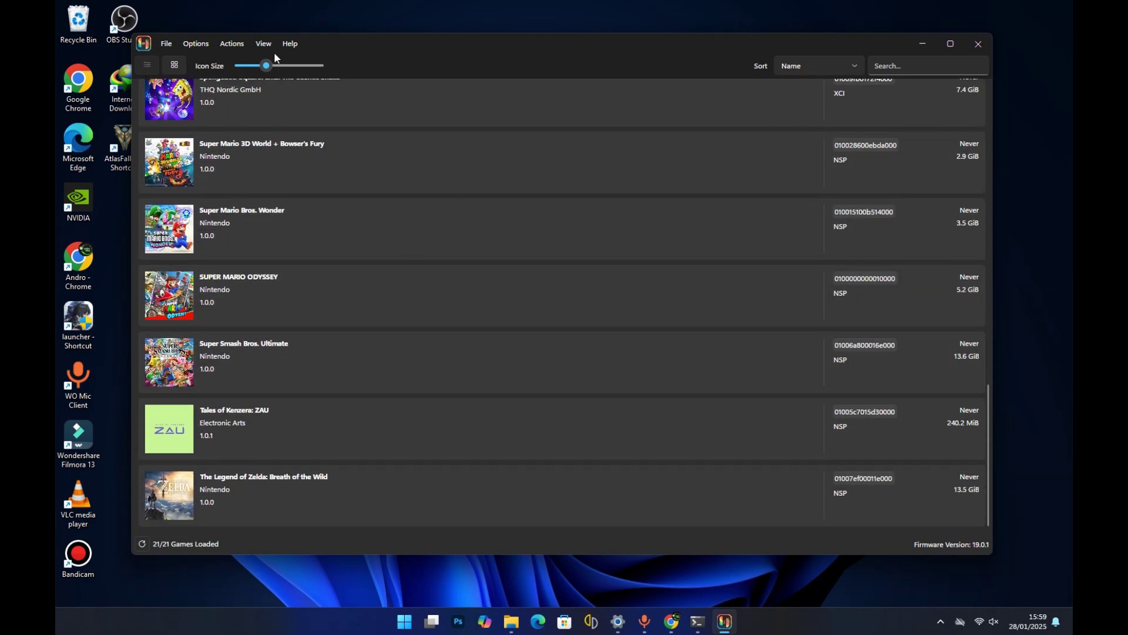
Step: Show the Input settings page with Player 1's Pro Controller keyboard mapping
click(189, 44)
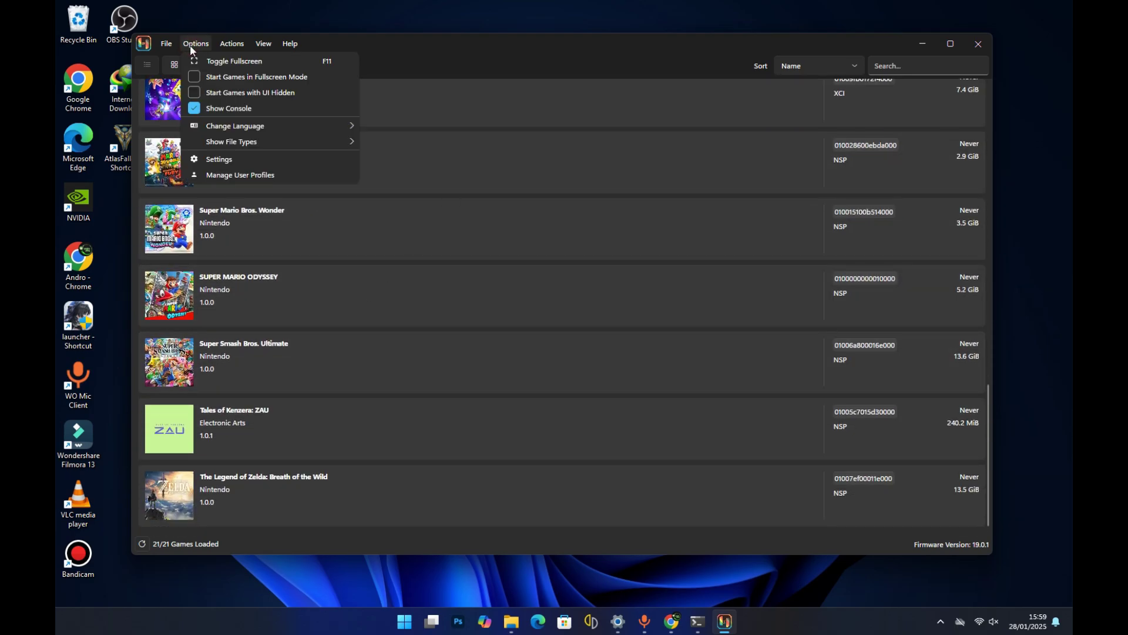
click(216, 160)
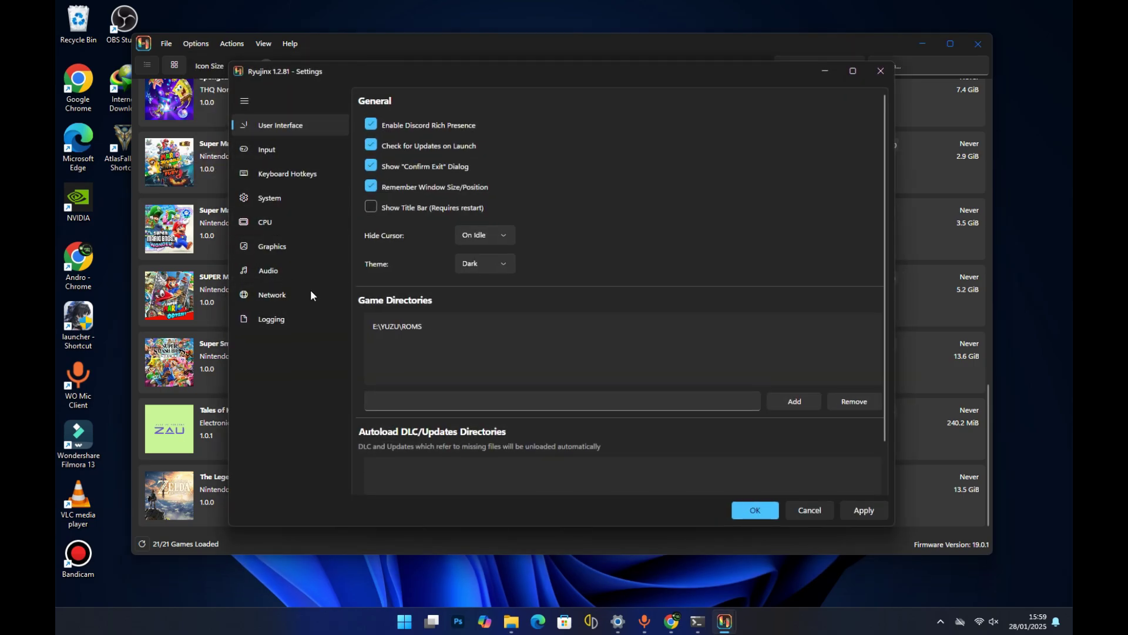
click(277, 154)
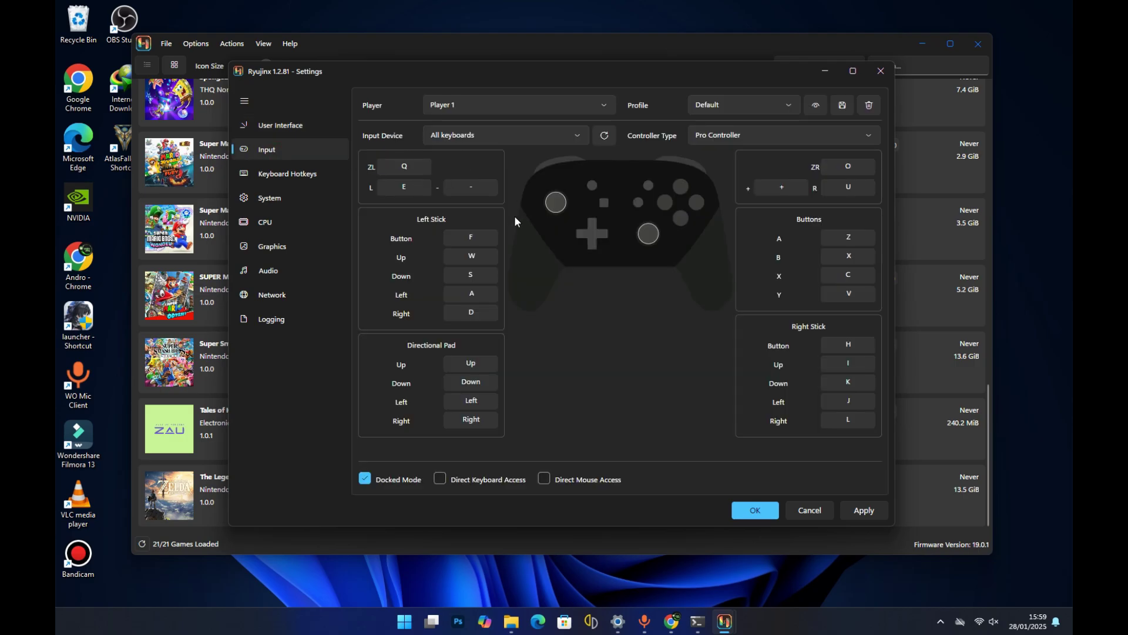